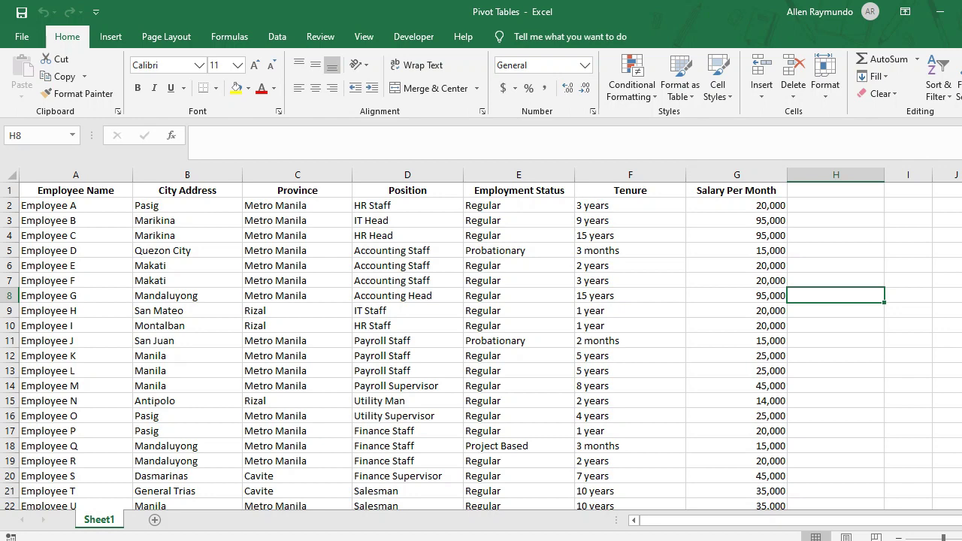
# Examine the column headers and all the employee records in the source table.
pyautogui.moveTo(75, 191); pyautogui.dragTo(737, 205)
pyautogui.click(75, 191)
pyautogui.click(188, 191)
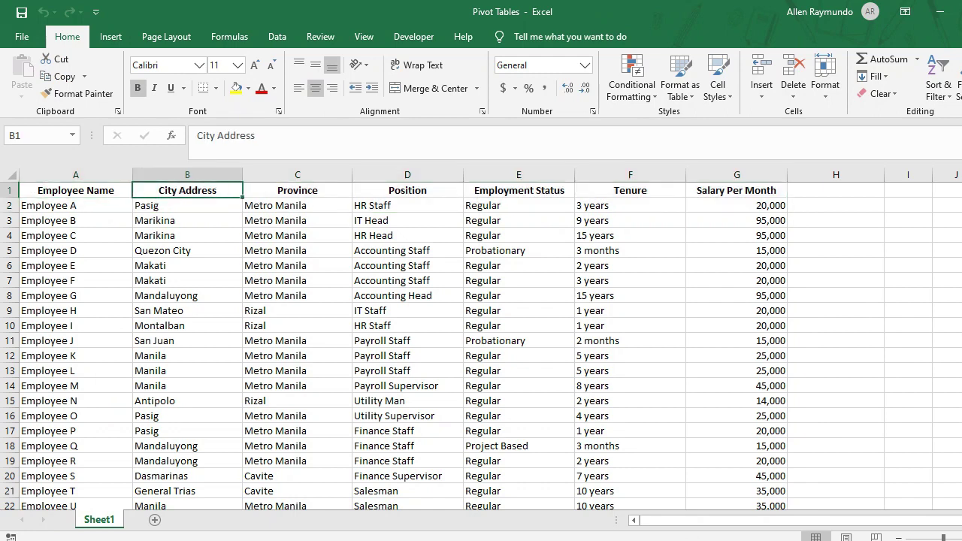
pyautogui.click(408, 191)
pyautogui.click(691, 191)
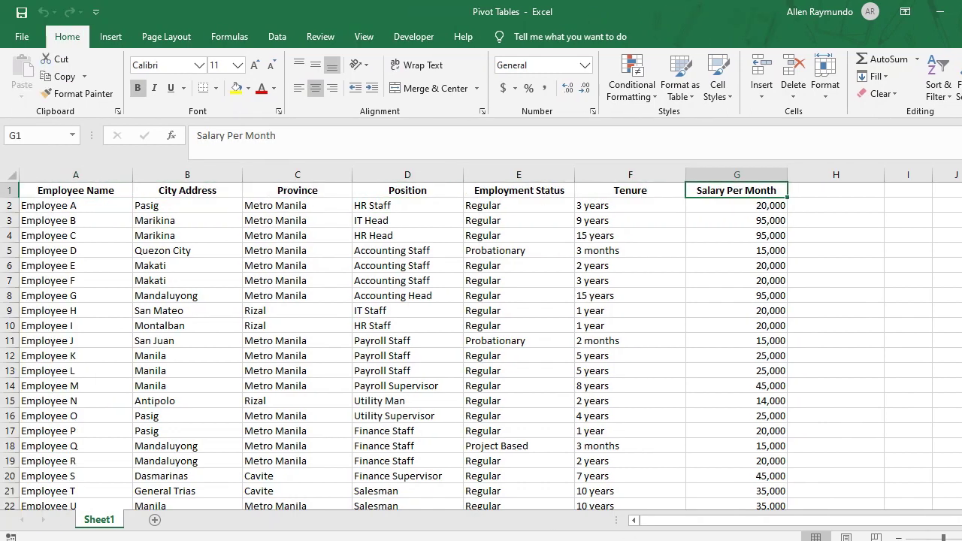
pyautogui.click(30, 206)
pyautogui.scroll(-4, 301, 301)
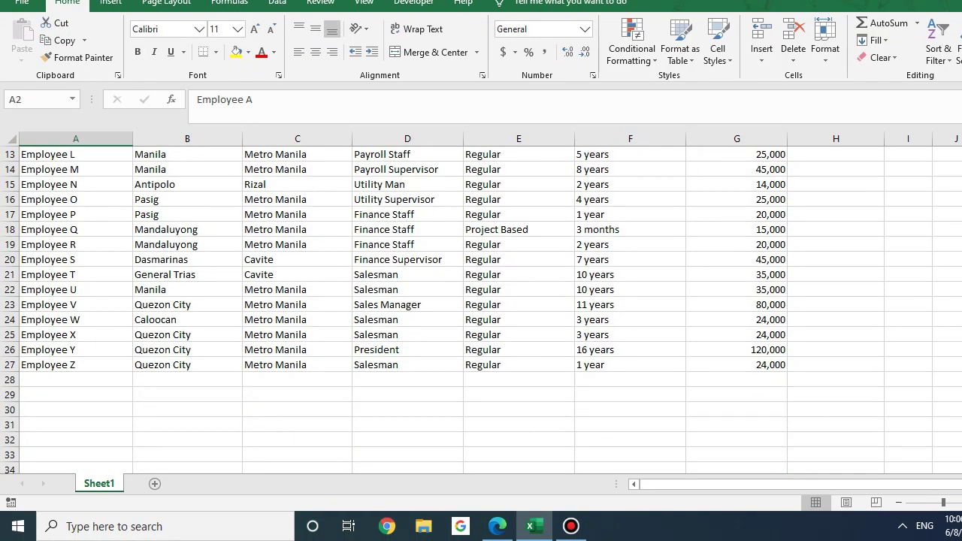
pyautogui.scroll(4, 481, 315)
pyautogui.scroll(-4, 481, 316)
pyautogui.scroll(4, 481, 316)
pyautogui.scroll(-4, 481, 316)
pyautogui.scroll(4, 481, 316)
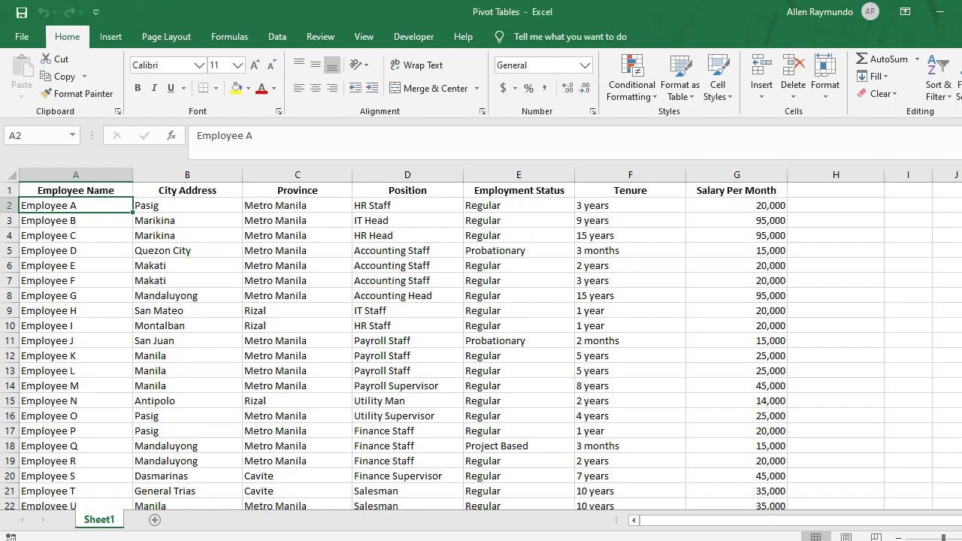
pyautogui.moveTo(75, 190); pyautogui.dragTo(779, 468)
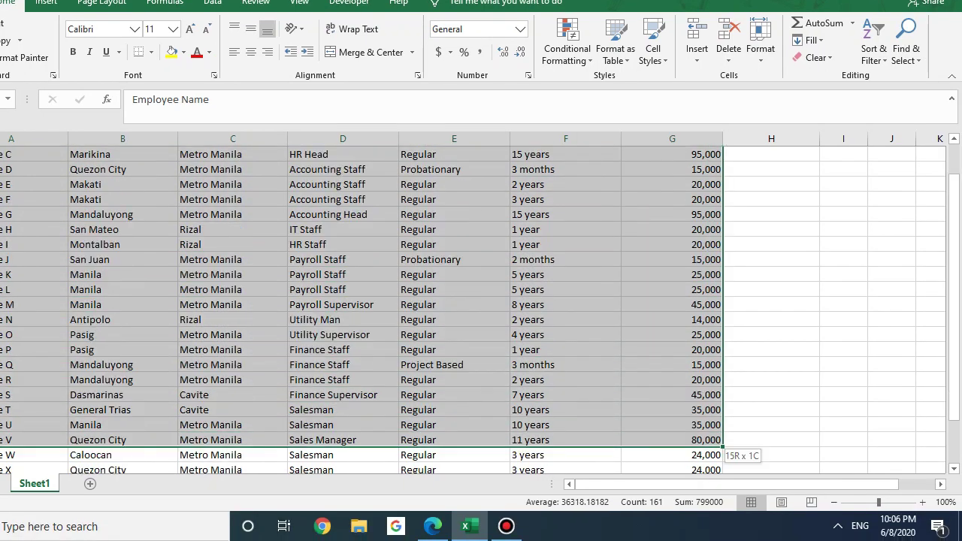
pyautogui.moveTo(726, 437); pyautogui.dragTo(733, 454)
pyautogui.scroll(2, 733, 454)
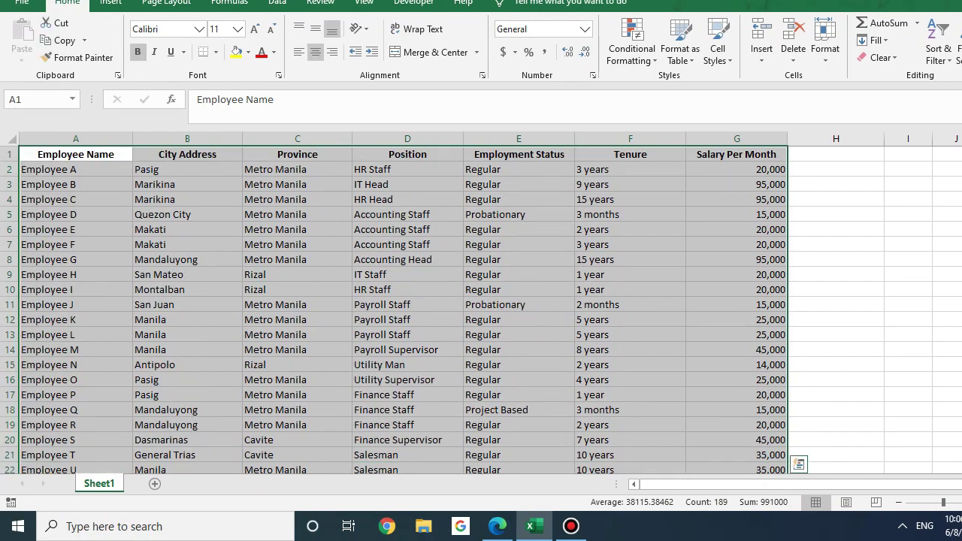
pyautogui.scroll(-6, 481, 309)
pyautogui.scroll(6, 482, 308)
pyautogui.click(75, 184)
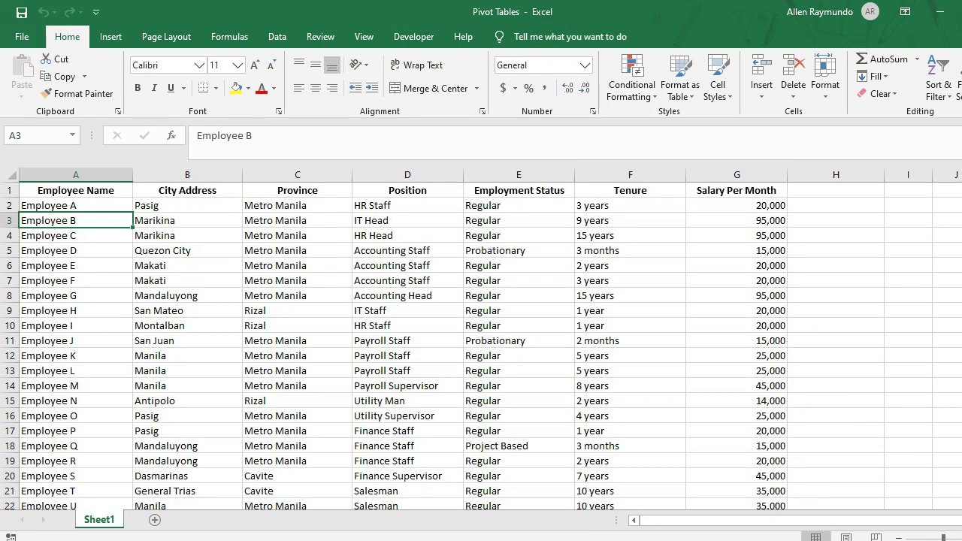
# Create a PivotTable on a new worksheet from the employee data in columns A through G.
pyautogui.moveTo(75, 174); pyautogui.dragTo(736, 174)
pyautogui.scroll(-5, 481, 338)
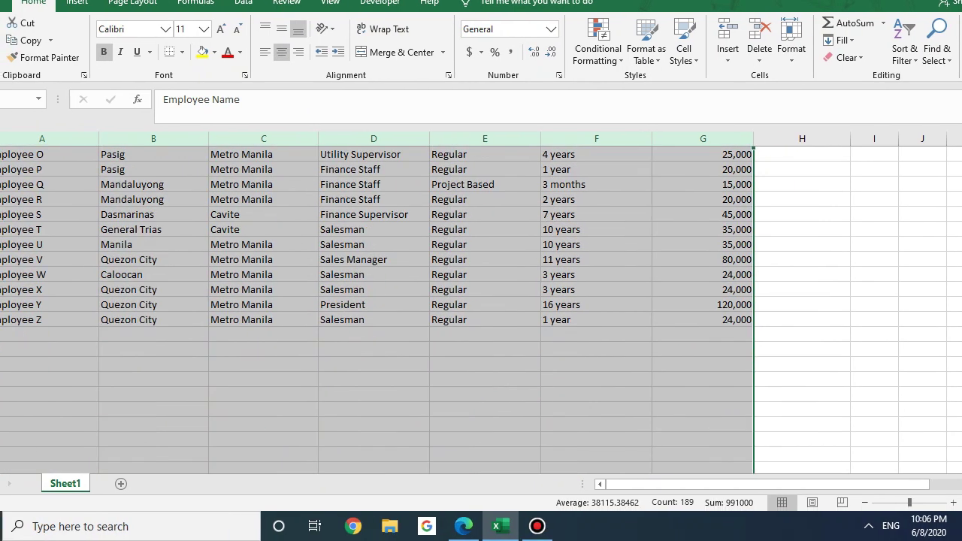
pyautogui.scroll(-5, 481, 309)
pyautogui.scroll(10, 481, 309)
pyautogui.scroll(-1, 481, 309)
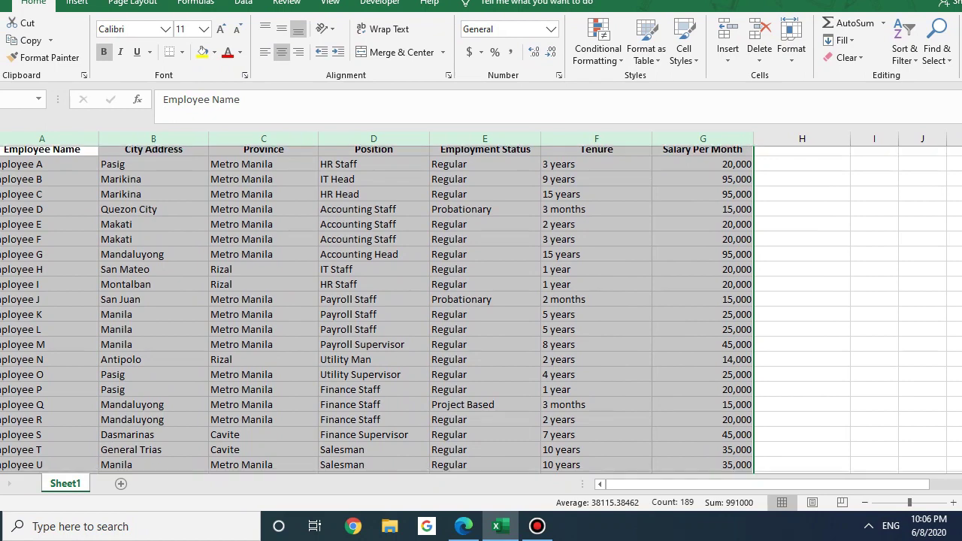
pyautogui.scroll(-4, 376, 308)
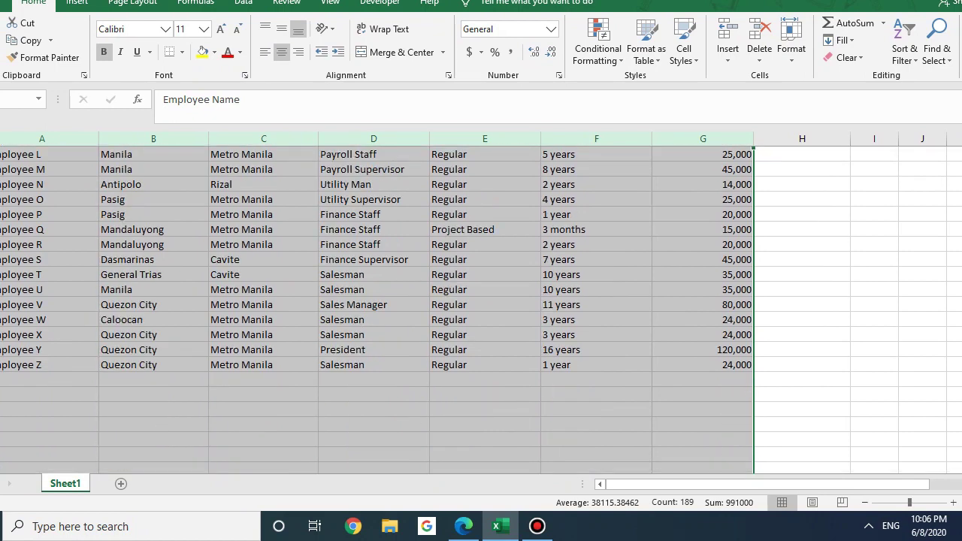
pyautogui.scroll(4, 376, 308)
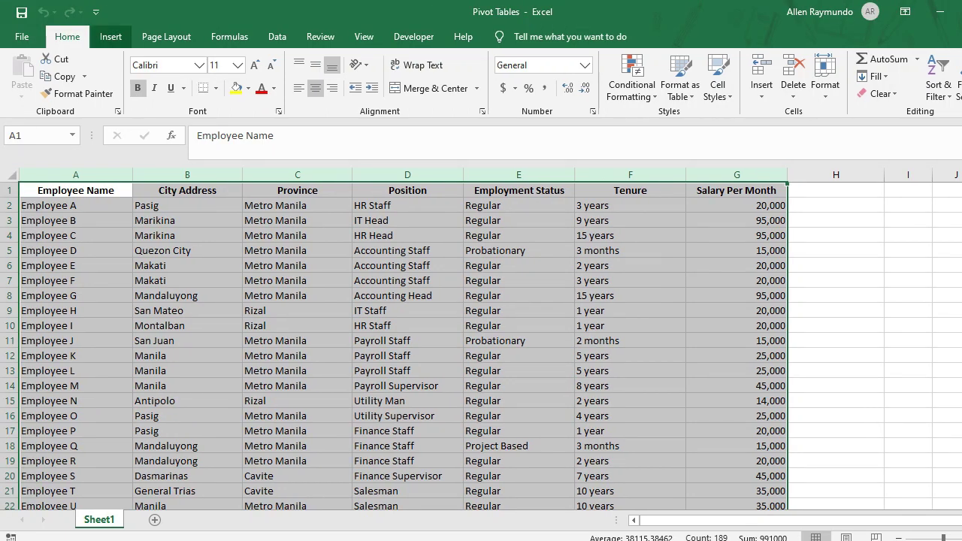
pyautogui.click(111, 37)
pyautogui.click(28, 75)
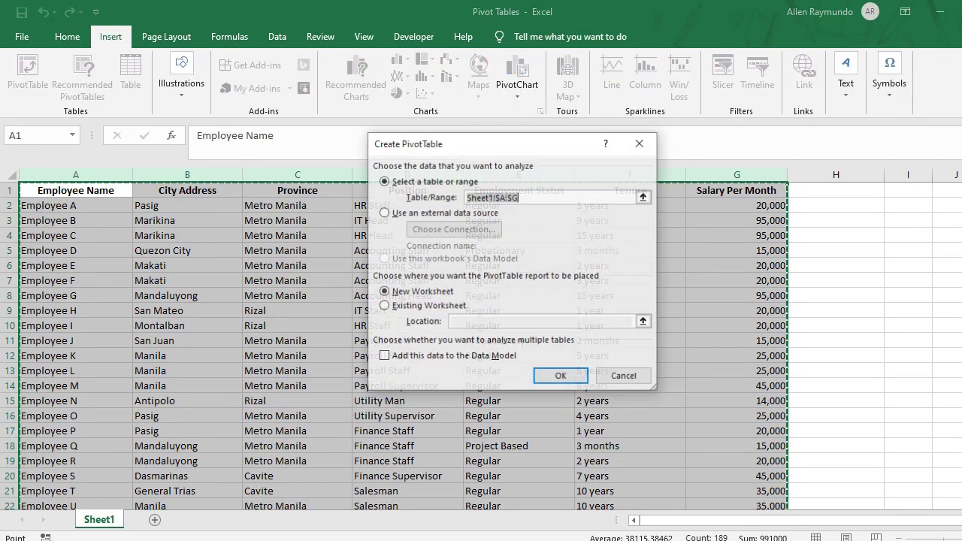
pyautogui.click(555, 374)
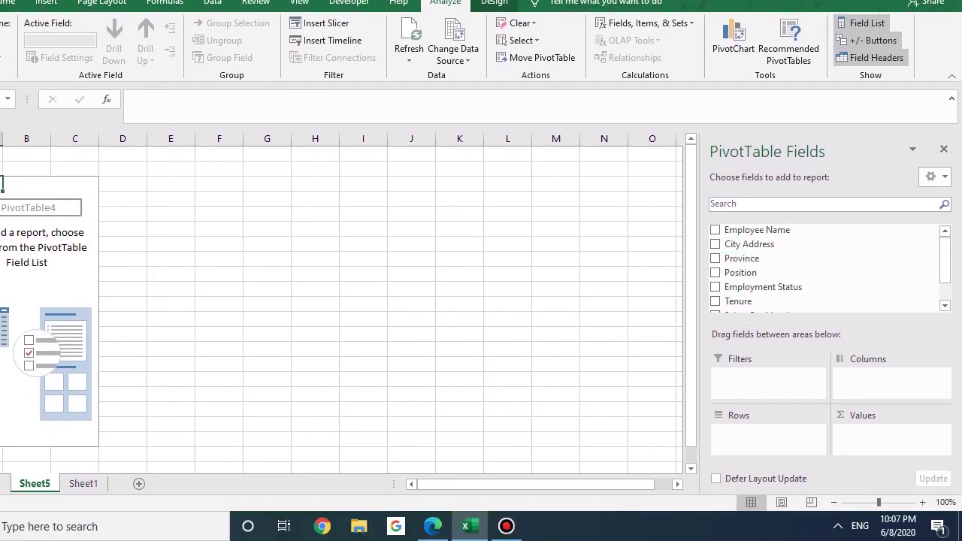
# Add the Tenure field to the PivotTable's Rows area.
pyautogui.scroll(-1, 823, 321)
pyautogui.scroll(1, 823, 284)
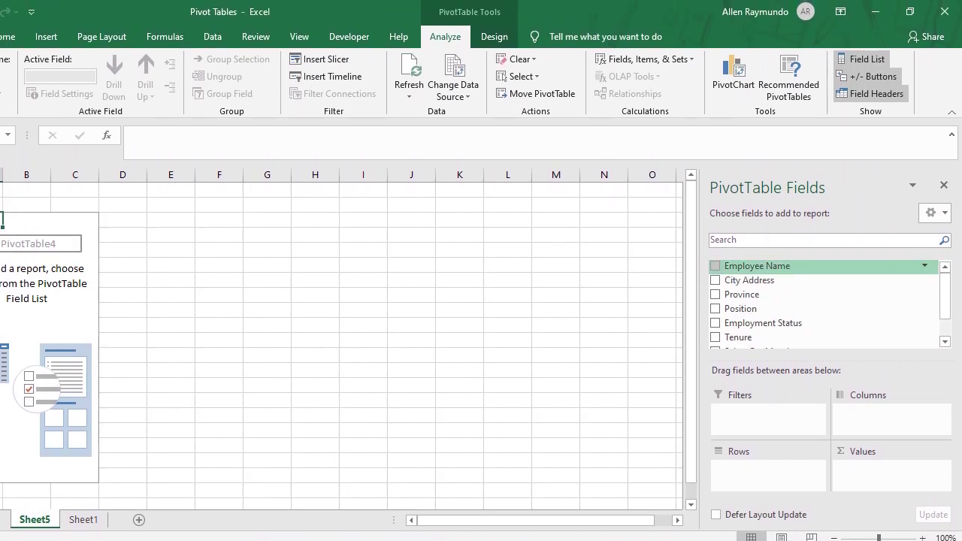
pyautogui.scroll(-1, 823, 309)
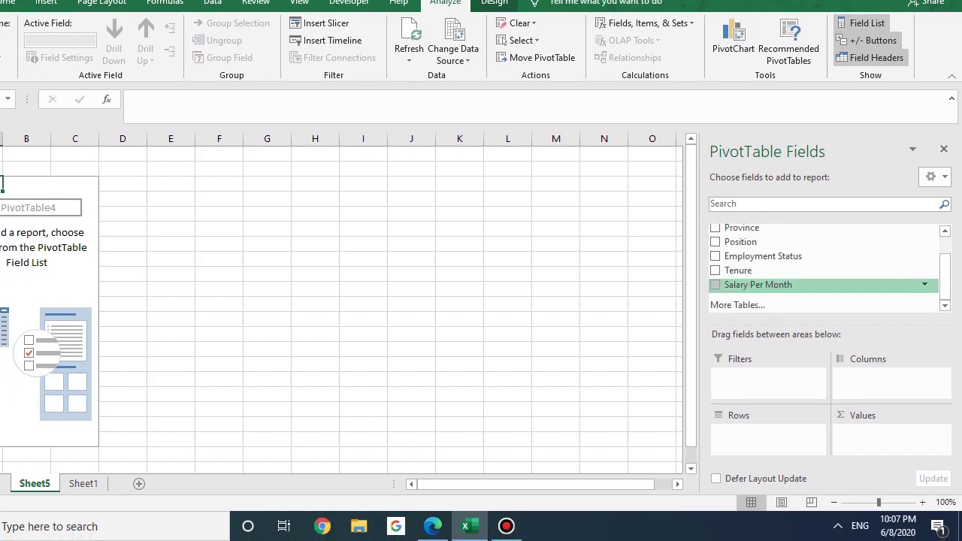
pyautogui.scroll(1, 824, 293)
pyautogui.scroll(-1, 823, 286)
pyautogui.scroll(1, 823, 286)
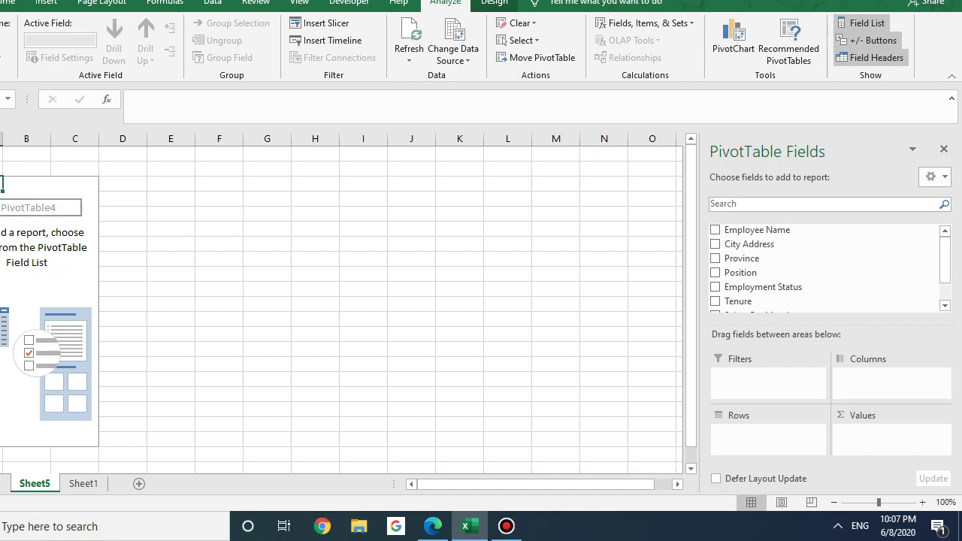
pyautogui.scroll(-1, 752, 301)
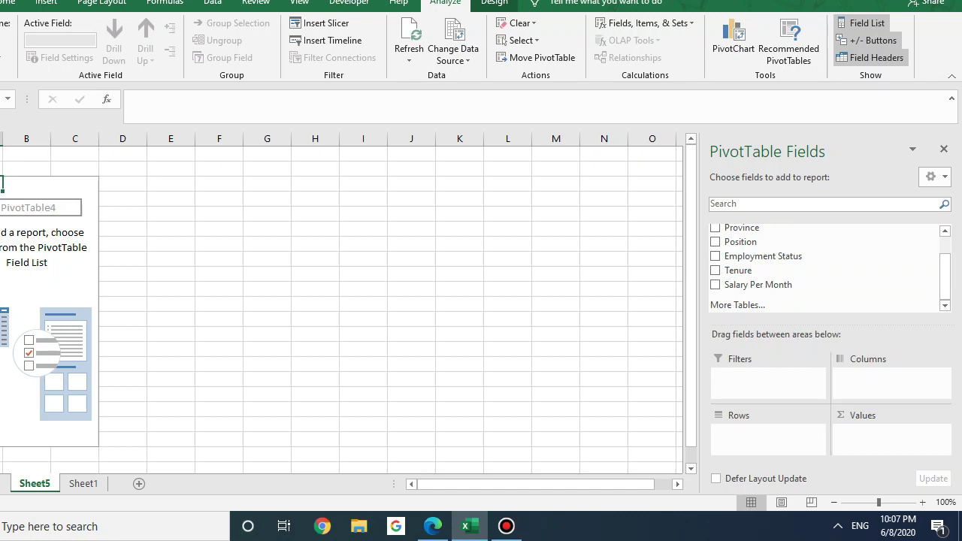
pyautogui.moveTo(738, 270); pyautogui.dragTo(768, 440)
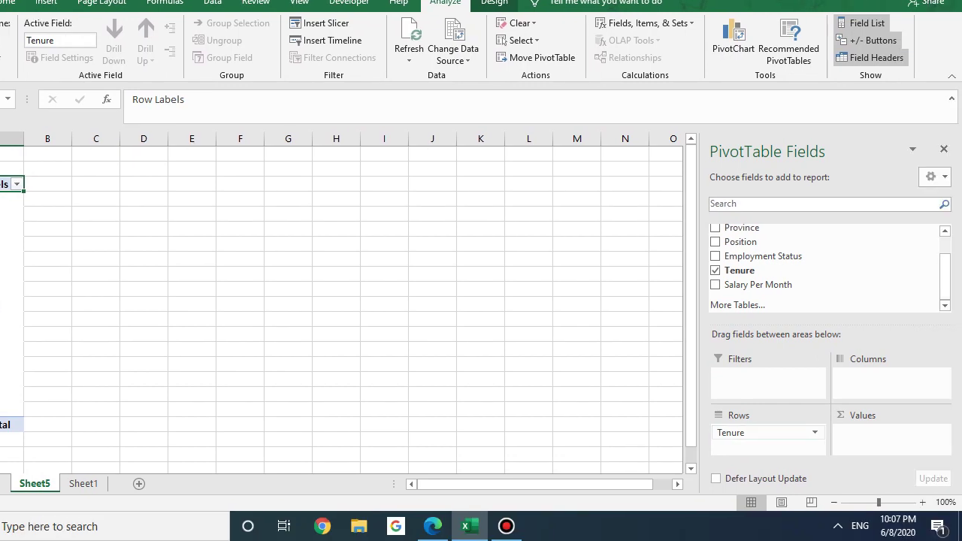
# Try the Tenure field in the Columns area, and return it to Rows.
pyautogui.moveTo(767, 433); pyautogui.dragTo(891, 376)
pyautogui.moveTo(481, 485)
pyautogui.mouseDown()
pyautogui.moveTo(608, 485)
pyautogui.moveTo(479, 484)
pyautogui.mouseUp()
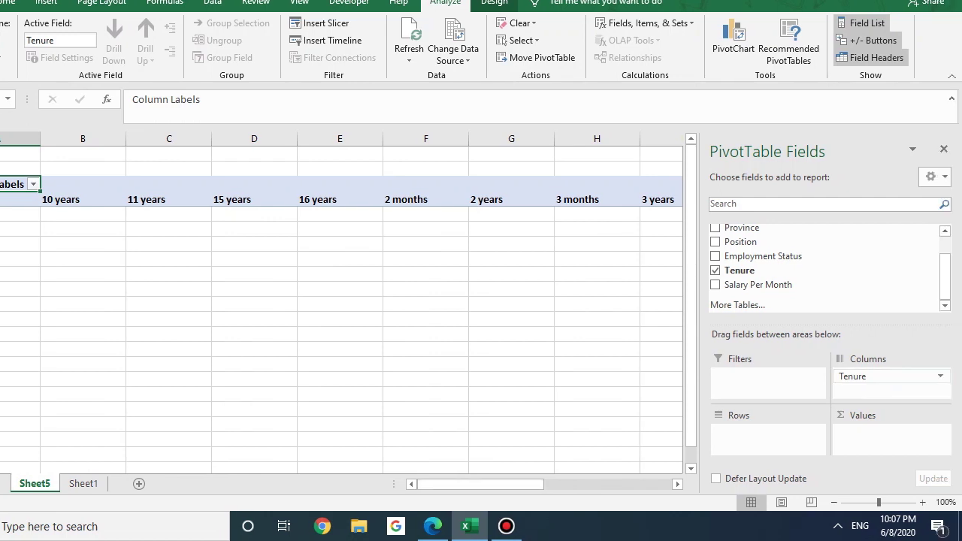
pyautogui.moveTo(879, 377); pyautogui.dragTo(771, 436)
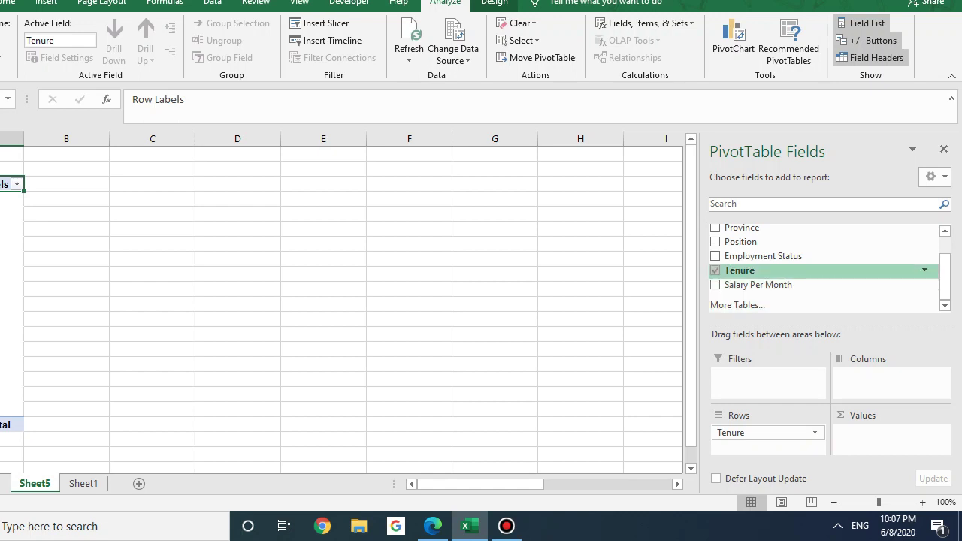
# Add Tenure to the Values area as a count and check the counts per tenure, including the blank row.
pyautogui.moveTo(740, 271); pyautogui.dragTo(890, 437)
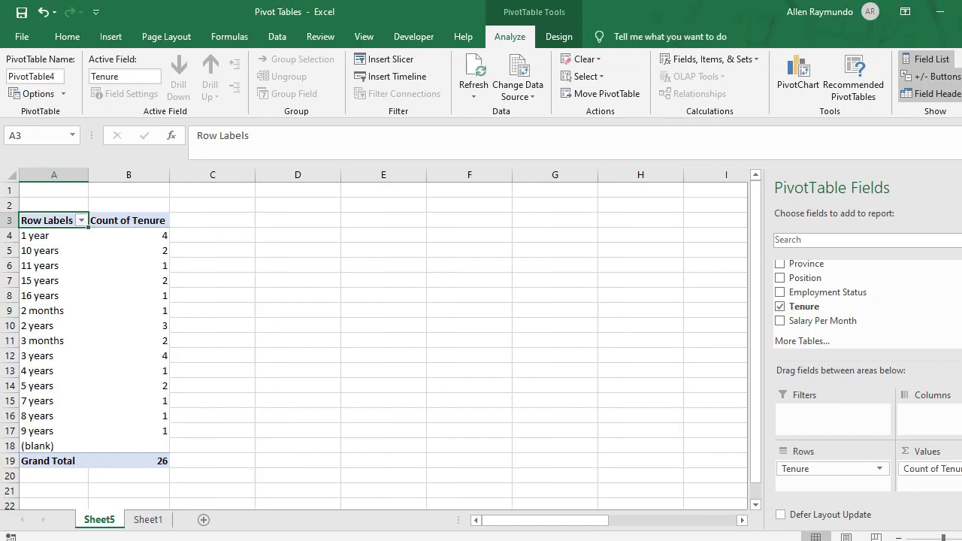
pyautogui.click(129, 236)
pyautogui.click(128, 251)
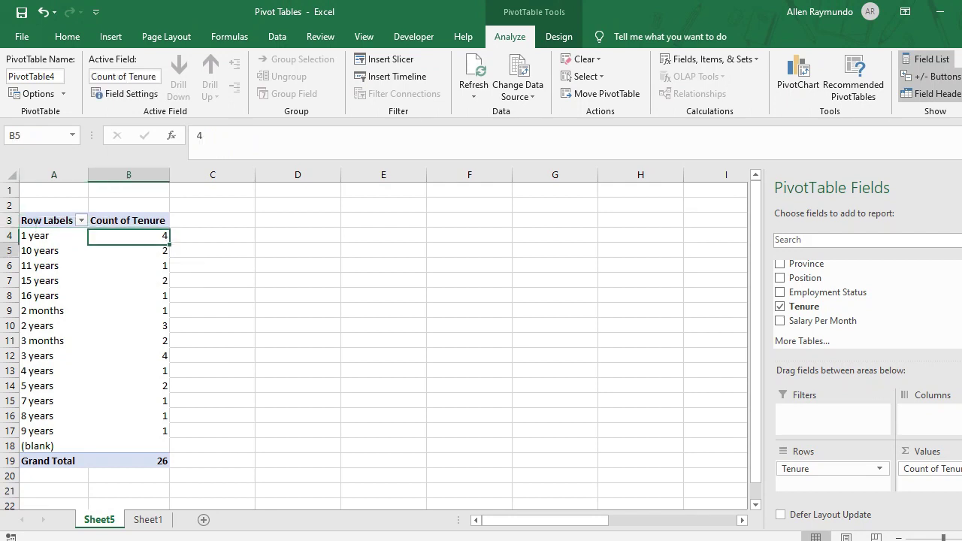
pyautogui.click(128, 266)
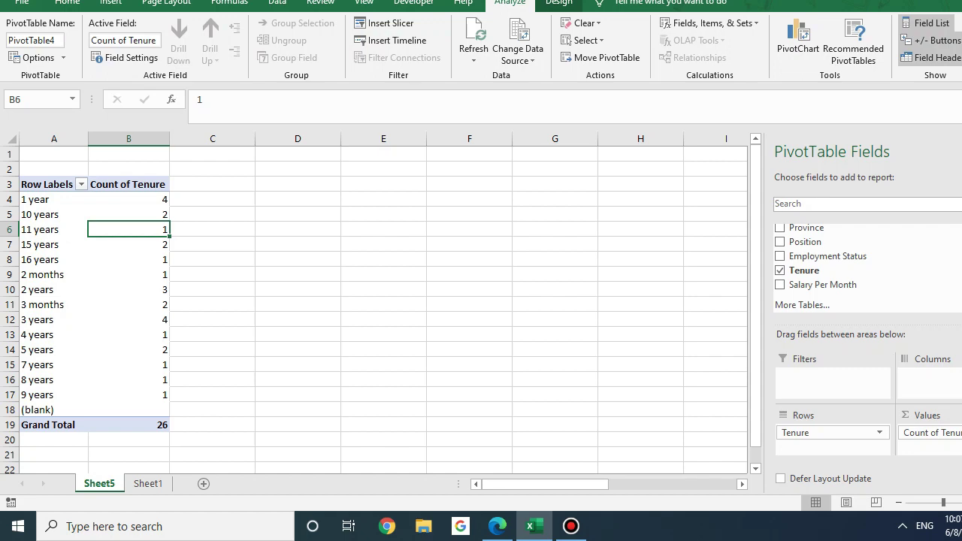
pyautogui.click(54, 409)
pyautogui.click(128, 410)
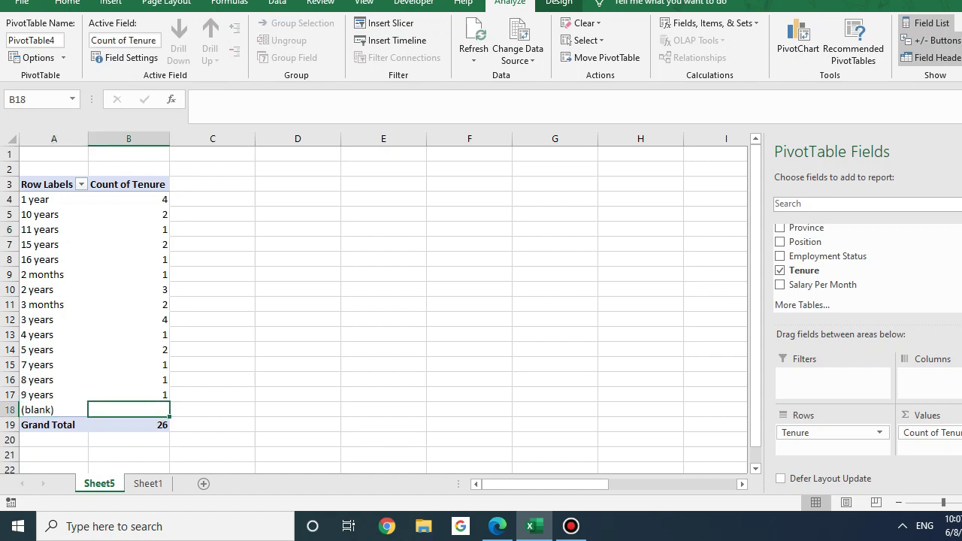
# Check the source data on Sheet1 for the empty rows behind the PivotTable's blank entry, and return to Sheet5.
pyautogui.click(147, 484)
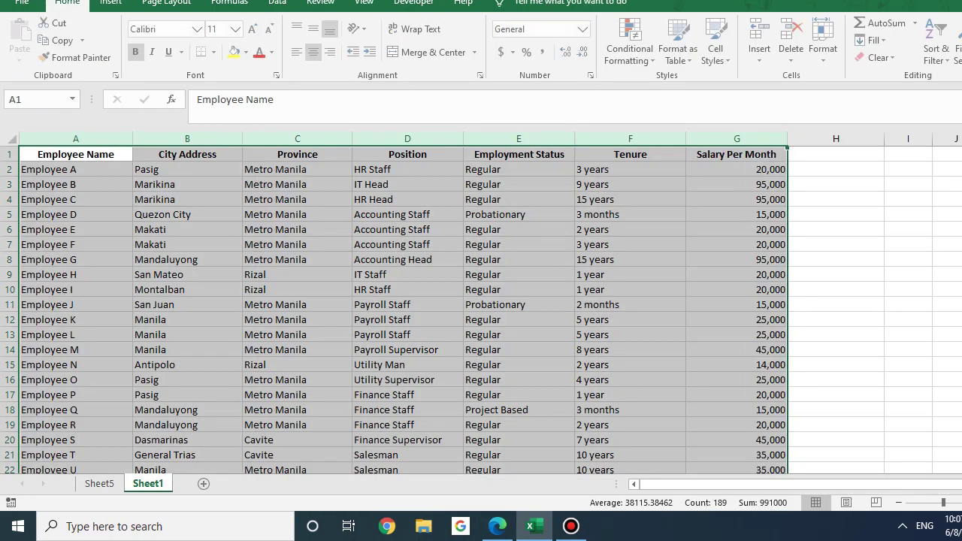
pyautogui.scroll(-9, 406, 308)
pyautogui.scroll(9, 406, 308)
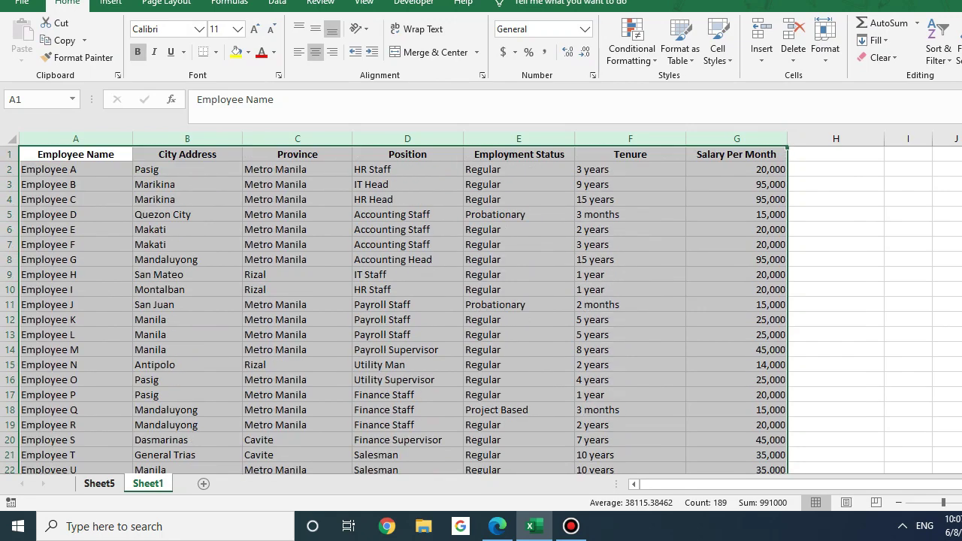
pyautogui.click(100, 483)
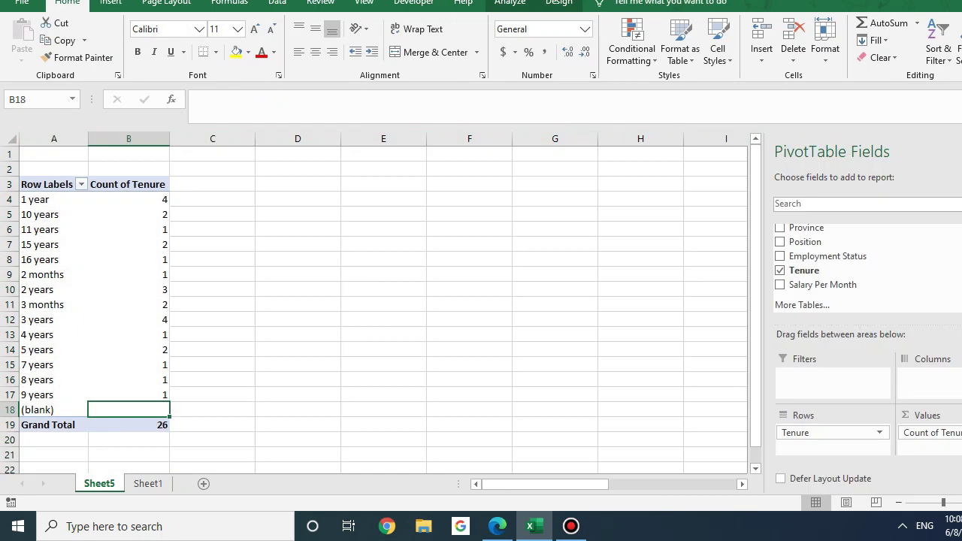
pyautogui.hotkey('ctrl', 'pagedown')
pyautogui.scroll(-3, 406, 308)
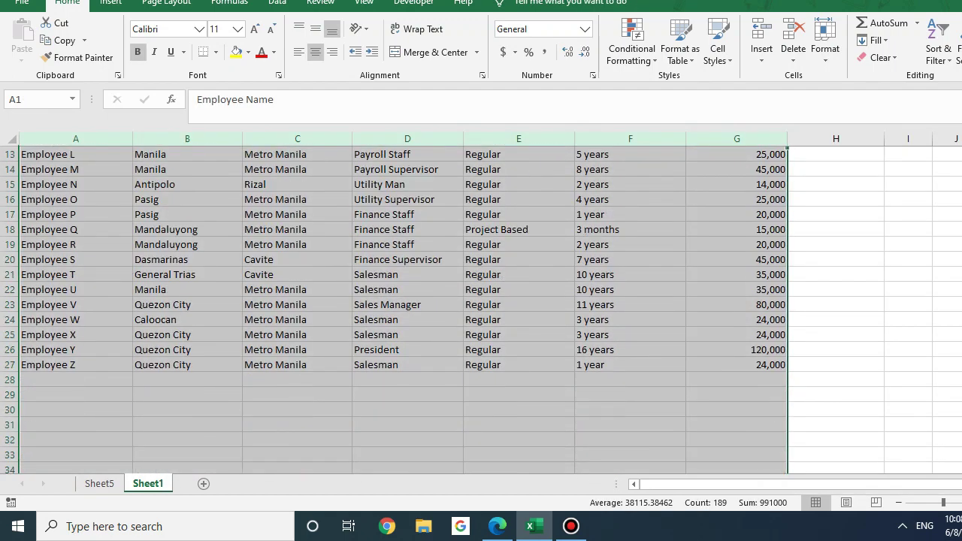
pyautogui.scroll(3, 406, 308)
pyautogui.hotkey('ctrl', 'pageup')
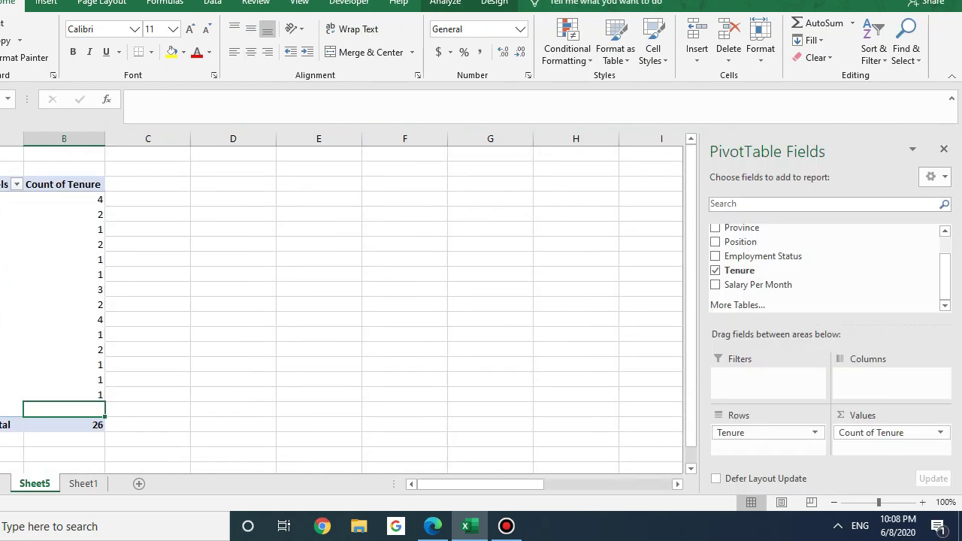
# Add Employment Status to Rows above Tenure and review the tenure counts within each employment status.
pyautogui.scroll(1, 752, 285)
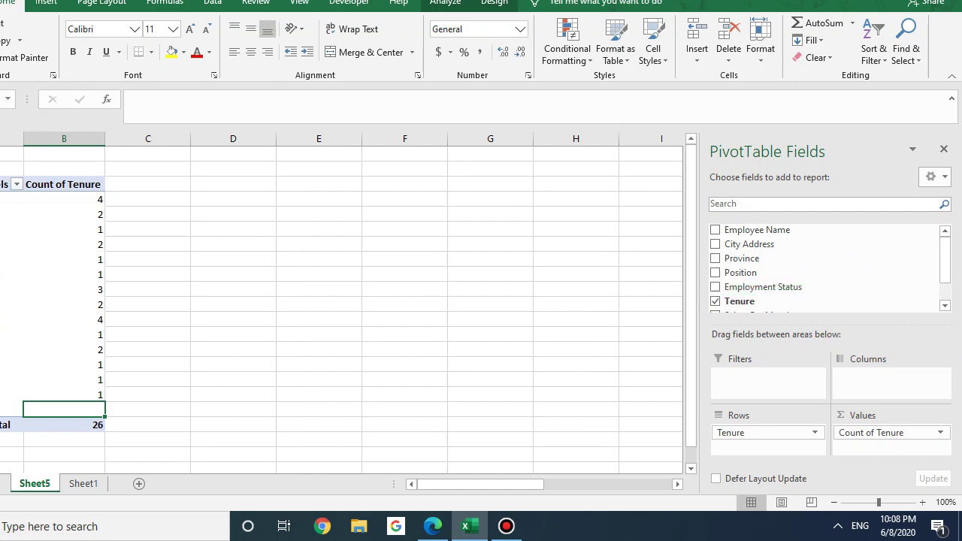
pyautogui.scroll(-1, 752, 285)
pyautogui.moveTo(763, 256); pyautogui.dragTo(767, 429)
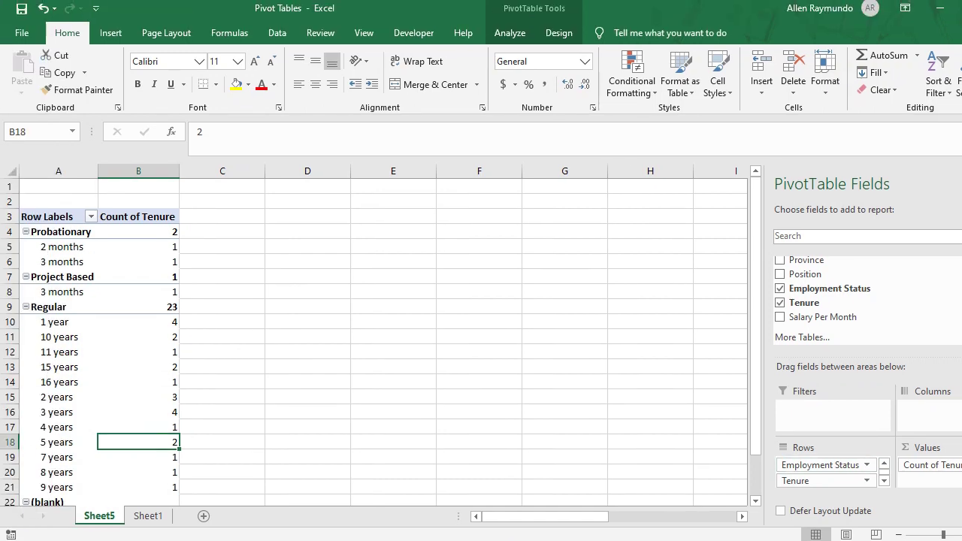
pyautogui.scroll(-3, 338, 308)
pyautogui.scroll(3, 376, 338)
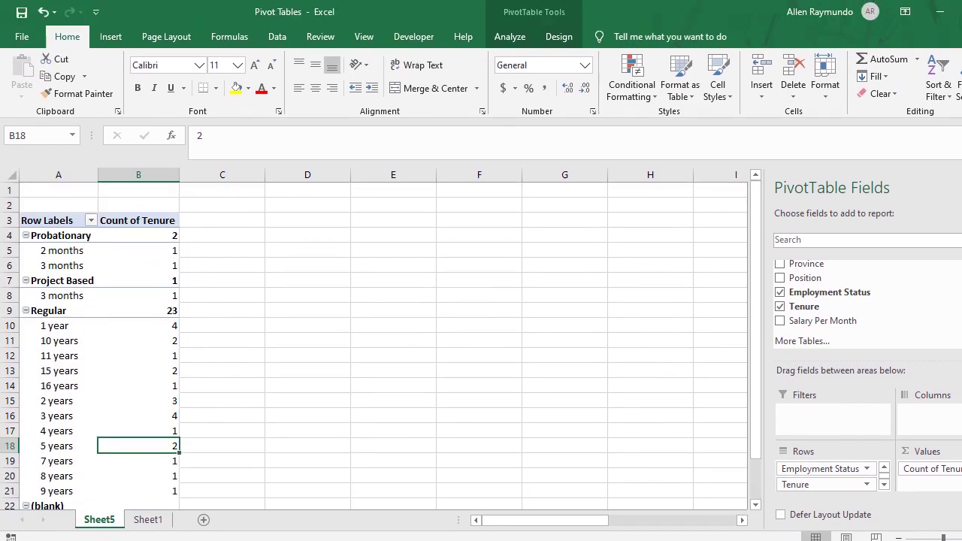
pyautogui.click(147, 235)
pyautogui.click(142, 251)
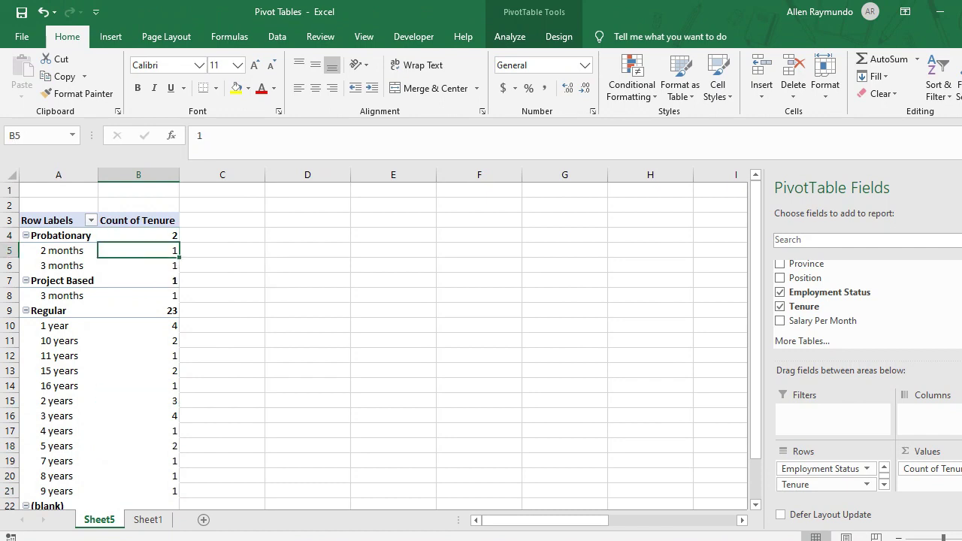
pyautogui.click(143, 266)
pyautogui.click(143, 261)
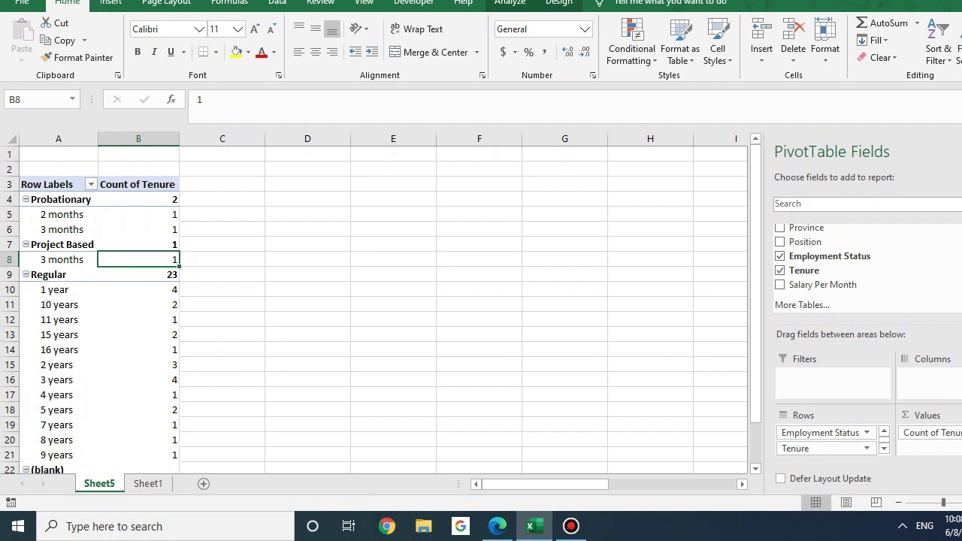
pyautogui.scroll(-1, 165, 324)
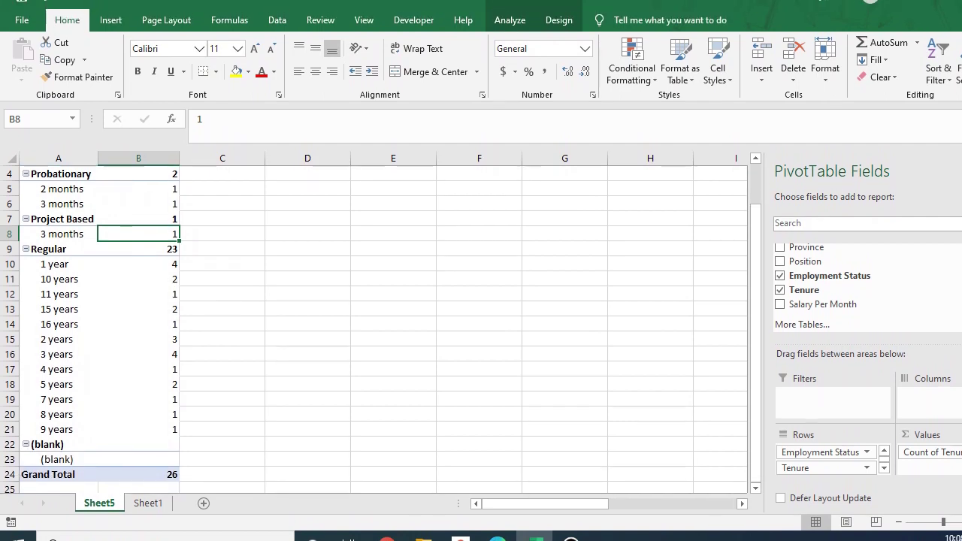
# Check the tenure counts listed under the Regular employment status.
pyautogui.moveTo(139, 264); pyautogui.dragTo(138, 430)
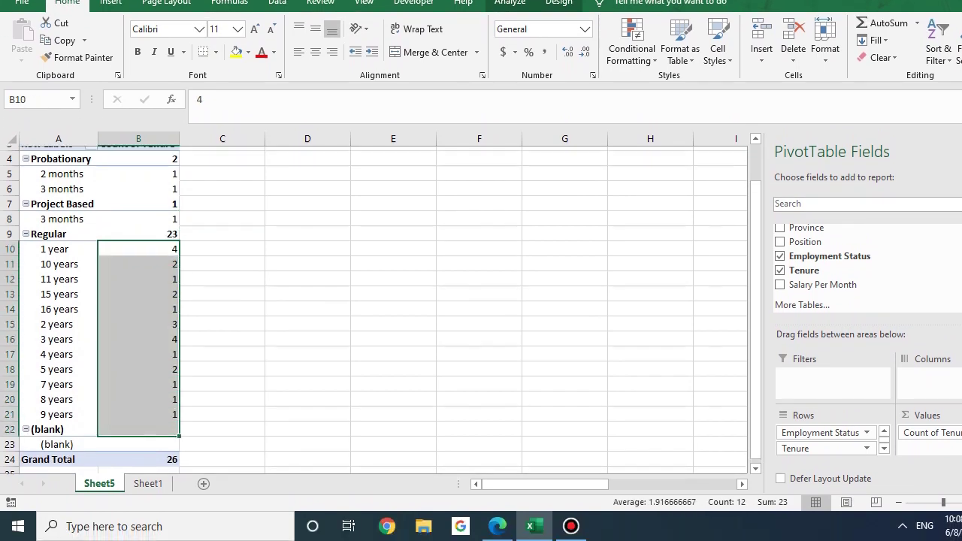
pyautogui.scroll(1, 374, 309)
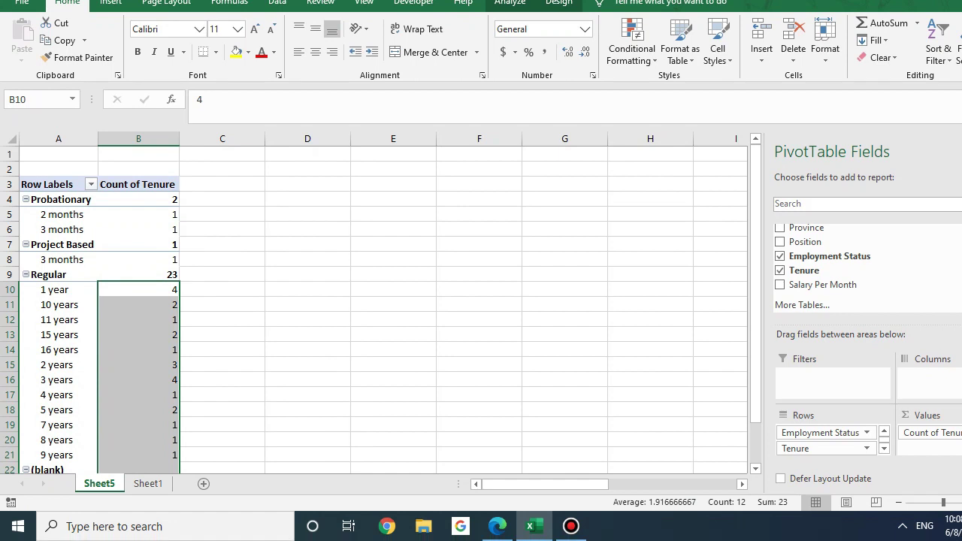
pyautogui.scroll(-1, 373, 309)
pyautogui.scroll(1, 373, 310)
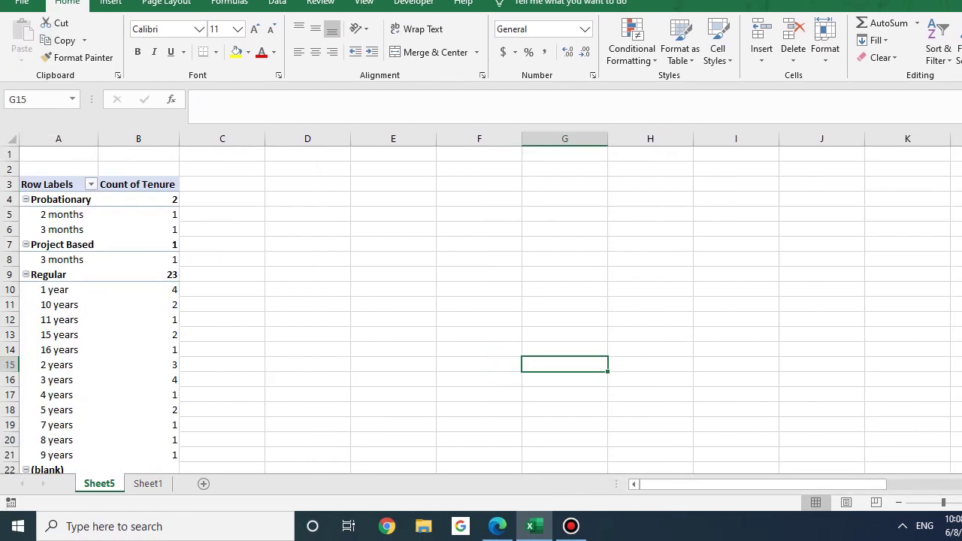
# Extract the records behind the count for Regular employees with 10 years of tenure onto a new sheet.
pyautogui.click(84, 320)
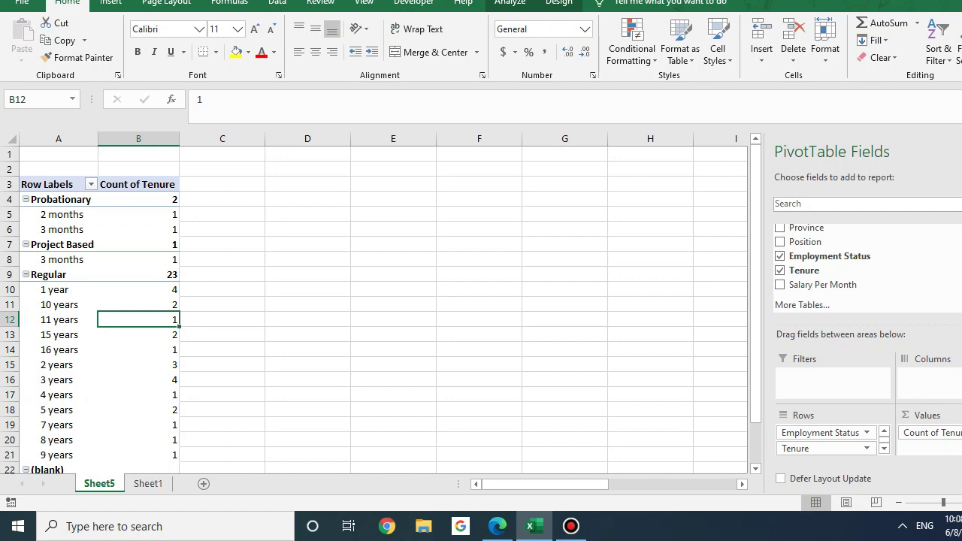
pyautogui.click(138, 305)
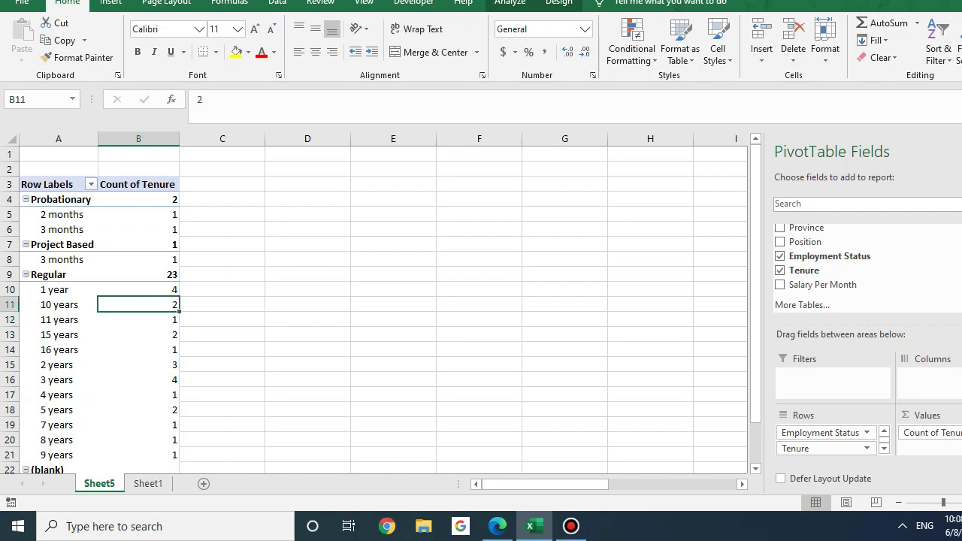
pyautogui.moveTo(58, 305); pyautogui.dragTo(138, 305)
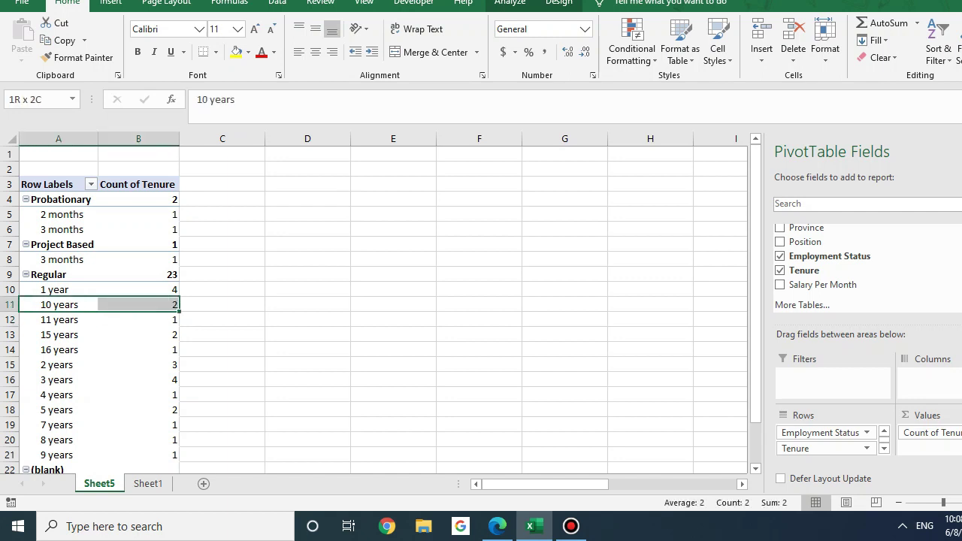
pyautogui.click(223, 305)
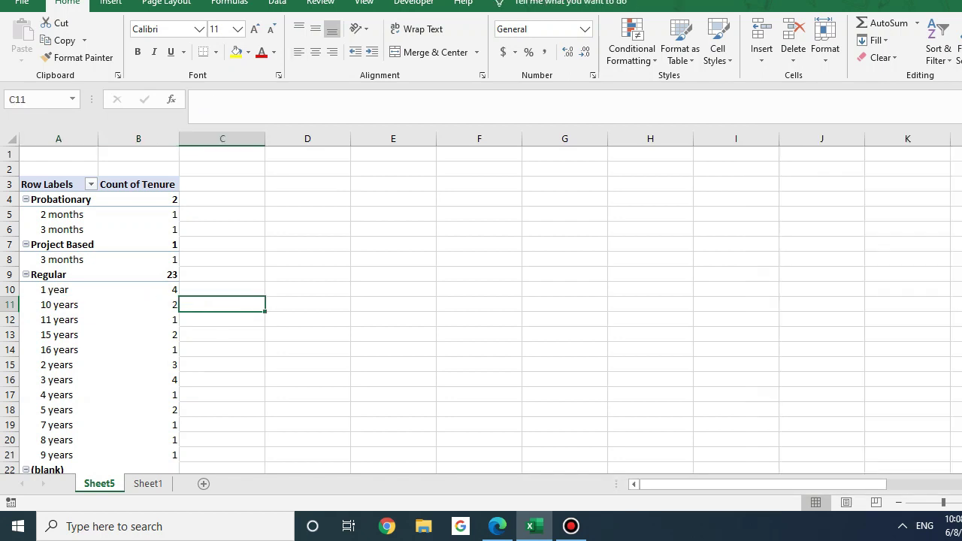
pyautogui.click(158, 303)
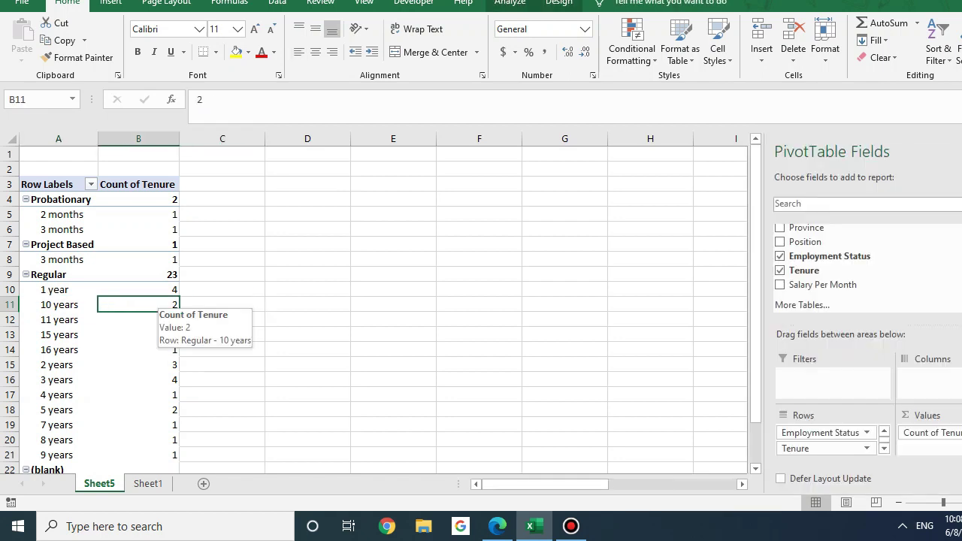
pyautogui.doubleClick(150, 305)
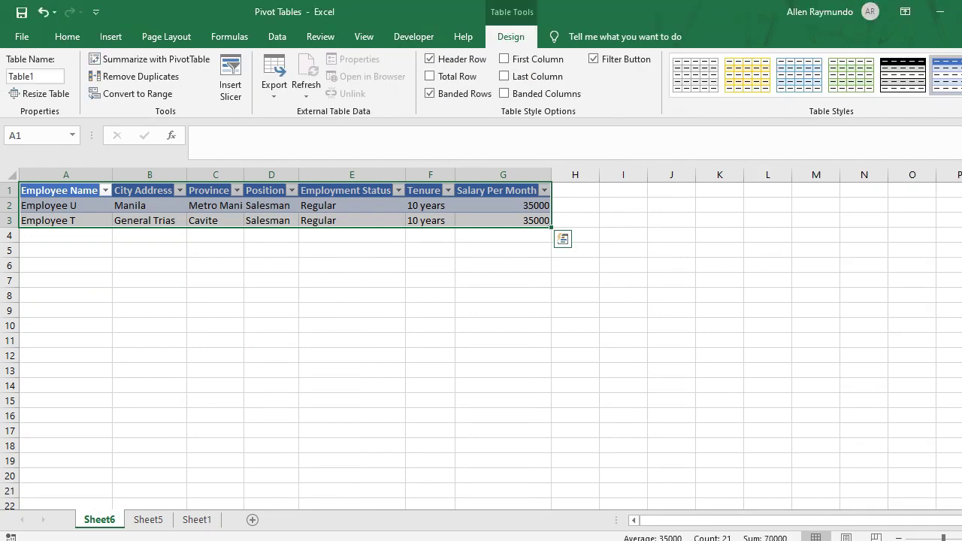
# Review the names, employment status and tenure in the extracted records, and return to Sheet5.
pyautogui.click(216, 206)
pyautogui.moveTo(66, 206); pyautogui.dragTo(66, 221)
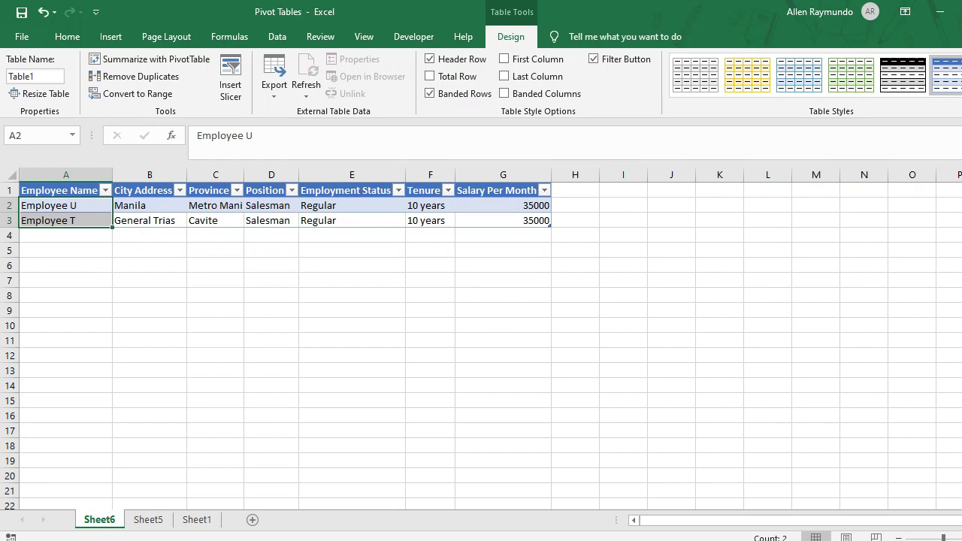
pyautogui.moveTo(352, 206); pyautogui.dragTo(352, 221)
pyautogui.moveTo(431, 206); pyautogui.dragTo(431, 221)
pyautogui.click(148, 484)
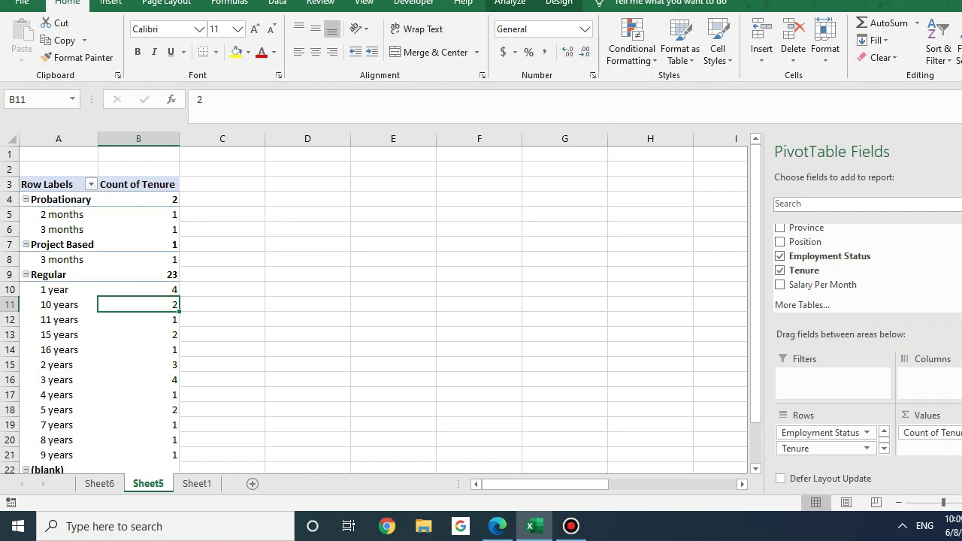
# Compare the Regular 10 years entry in the PivotTable with the extracted employee records on Sheet6.
pyautogui.click(58, 274)
pyautogui.click(59, 304)
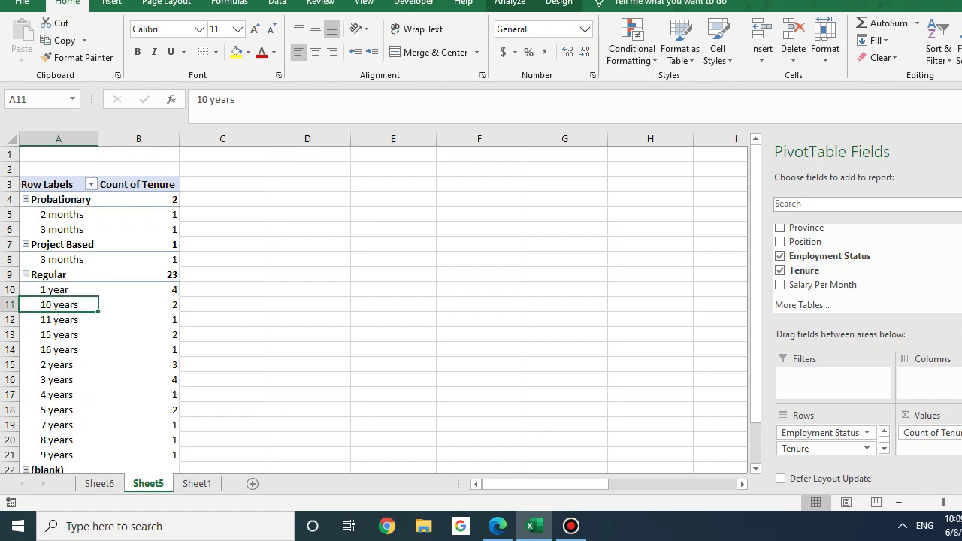
pyautogui.press('Right')
pyautogui.hotkey('ctrl', 'pageup')
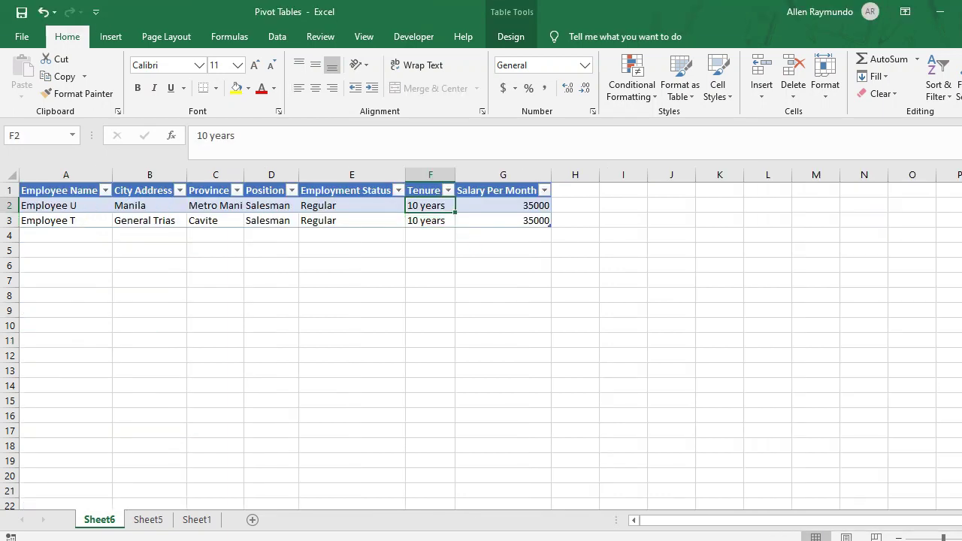
pyautogui.click(352, 221)
pyautogui.click(430, 235)
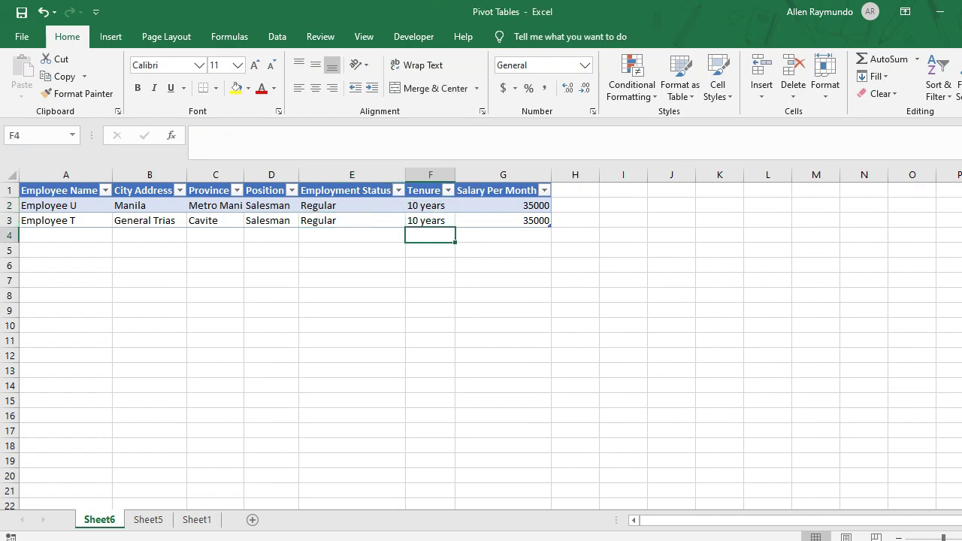
pyautogui.moveTo(65, 206); pyautogui.dragTo(65, 235)
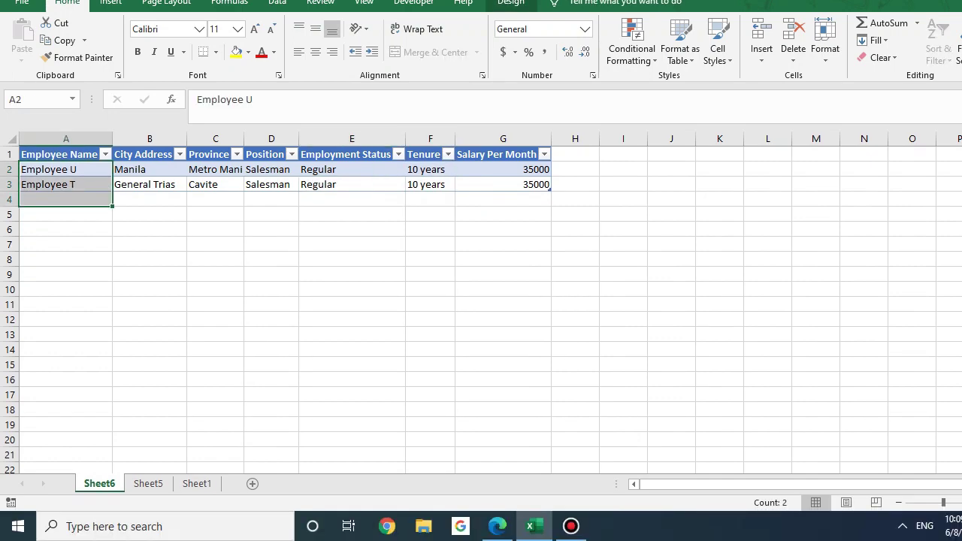
# Clear the PivotTable on Sheet5 by removing Count of Tenure, Employment Status and Tenure from its areas.
pyautogui.click(197, 484)
pyautogui.click(149, 484)
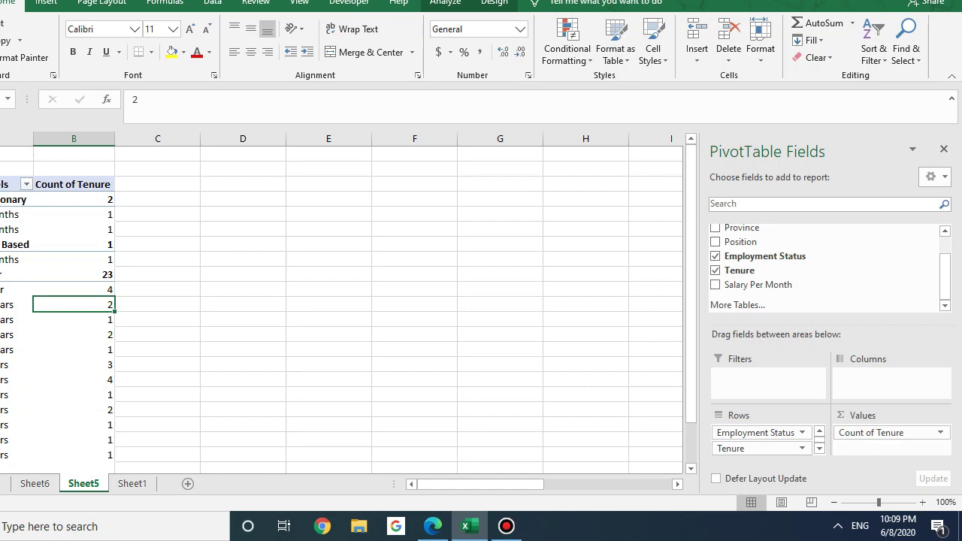
pyautogui.moveTo(872, 433); pyautogui.dragTo(811, 286)
pyautogui.moveTo(757, 433); pyautogui.dragTo(782, 285)
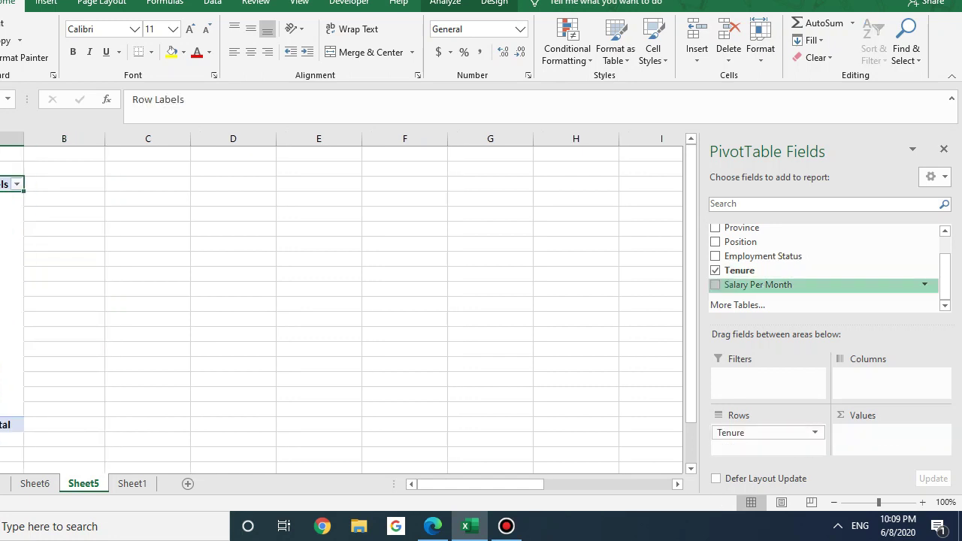
pyautogui.moveTo(760, 433); pyautogui.dragTo(771, 264)
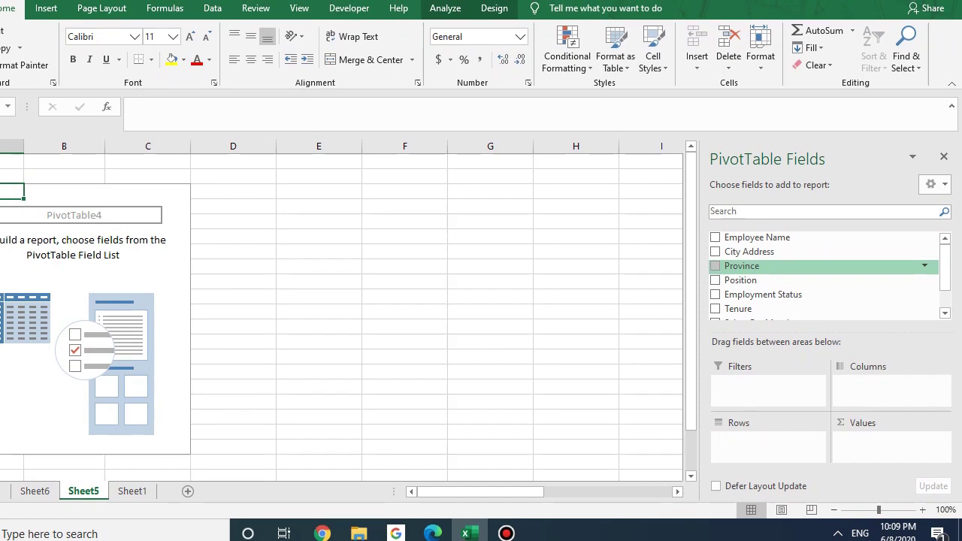
# Add Province to Rows and to Values as a count, and check the count for each province.
pyautogui.moveTo(742, 265); pyautogui.dragTo(760, 445)
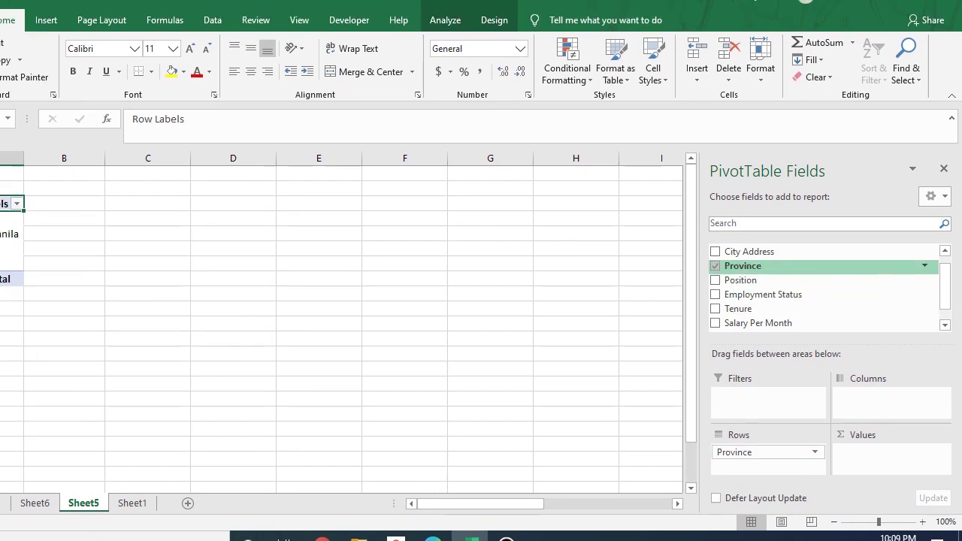
pyautogui.moveTo(743, 246); pyautogui.dragTo(876, 441)
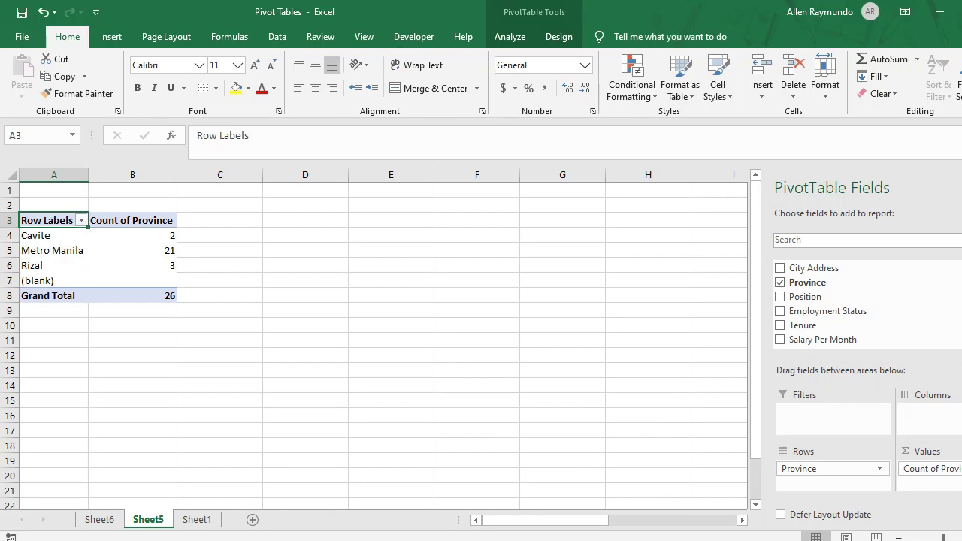
pyautogui.click(132, 236)
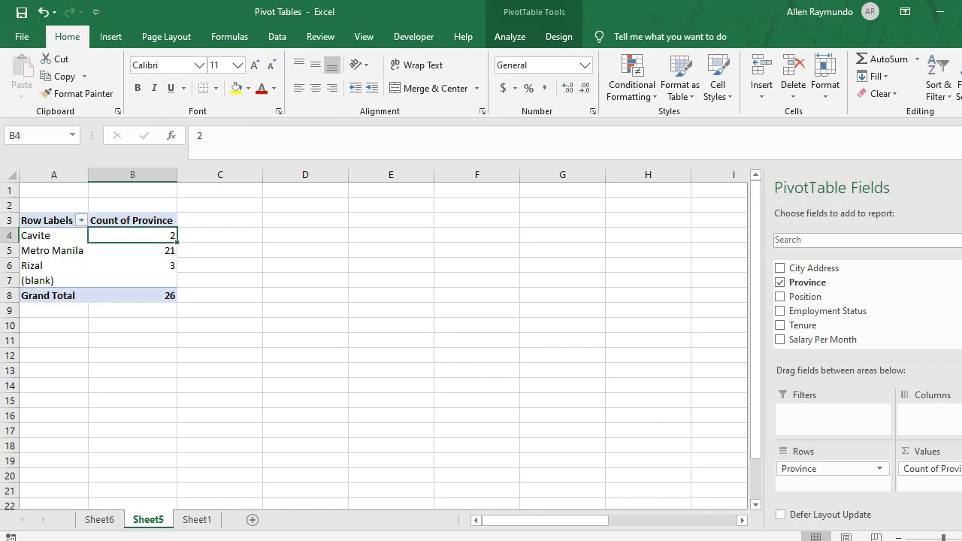
pyautogui.click(132, 251)
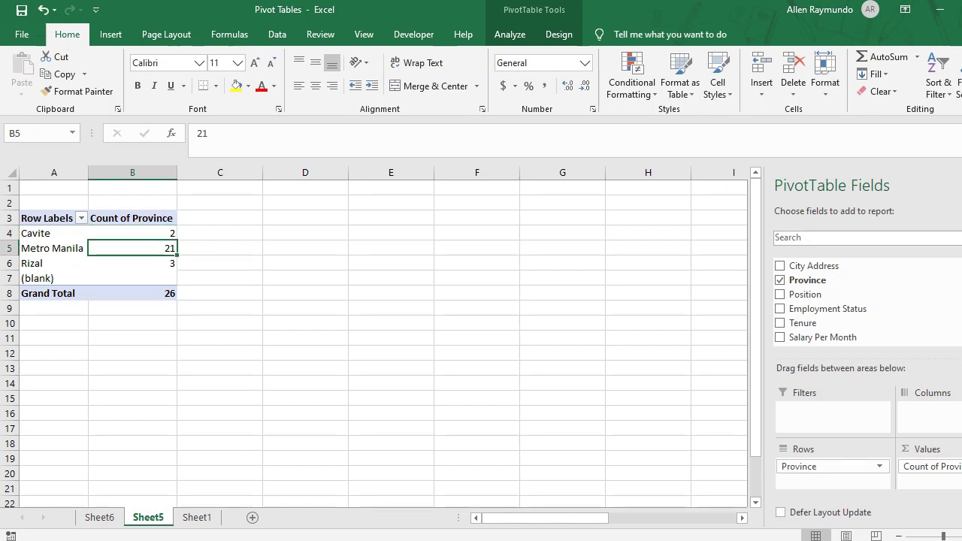
pyautogui.click(133, 266)
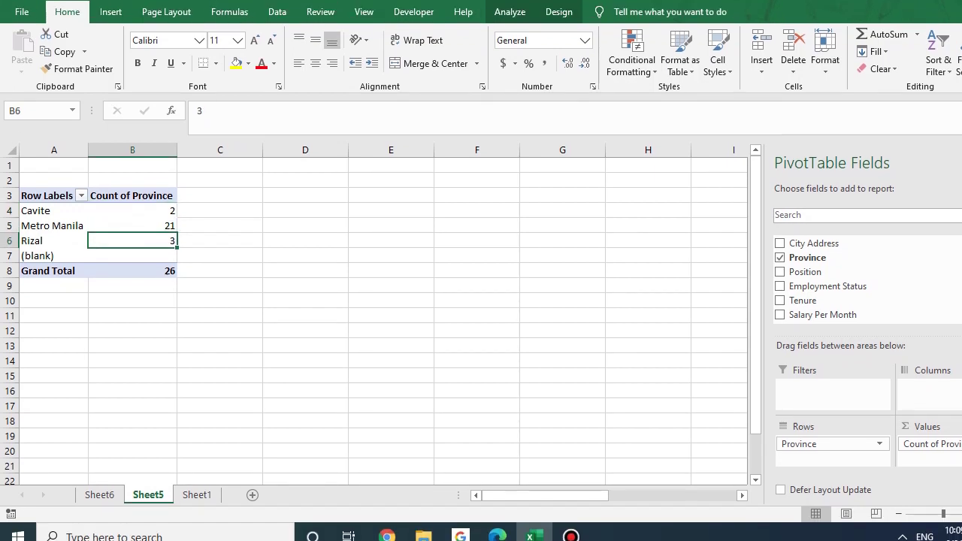
pyautogui.click(132, 259)
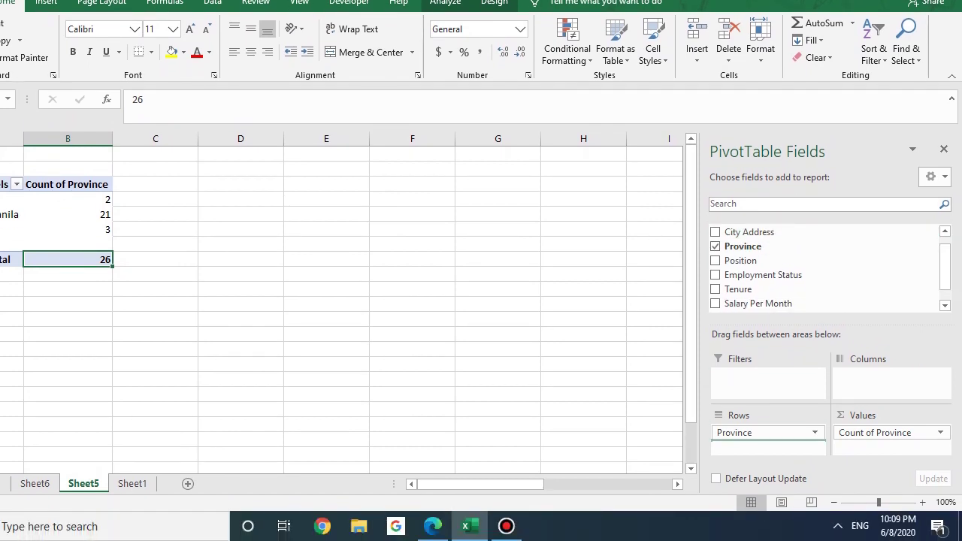
# Add City Address to Rows below Province to break the counts down by city.
pyautogui.moveTo(749, 232); pyautogui.dragTo(768, 445)
pyautogui.scroll(-2, 353, 308)
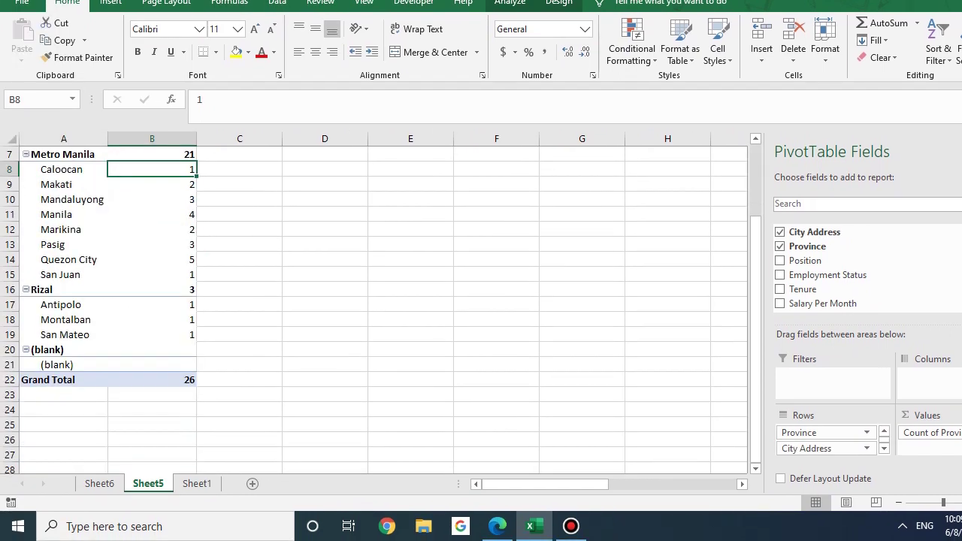
pyautogui.scroll(2, 353, 308)
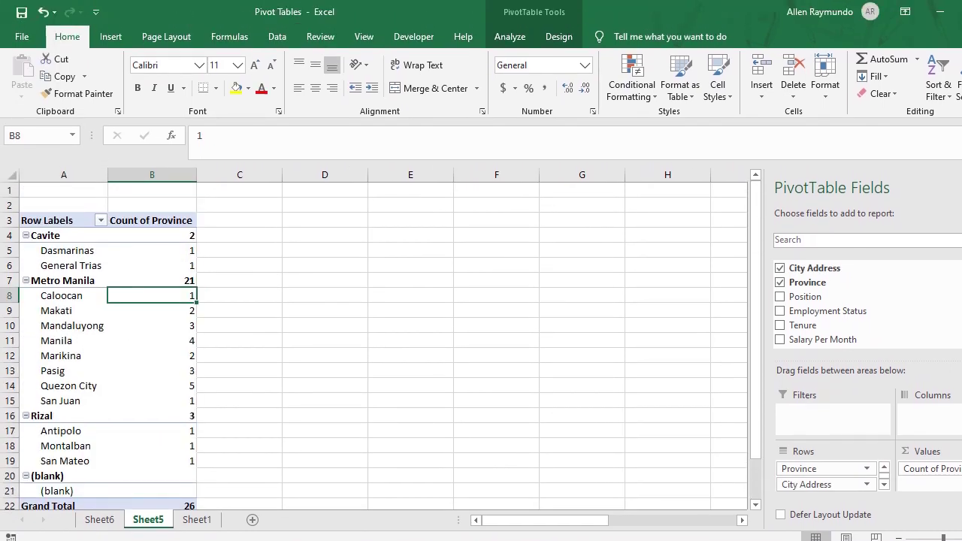
# Examine the city counts within Cavite, Metro Manila and Rizal, down to the grand total.
pyautogui.click(63, 199)
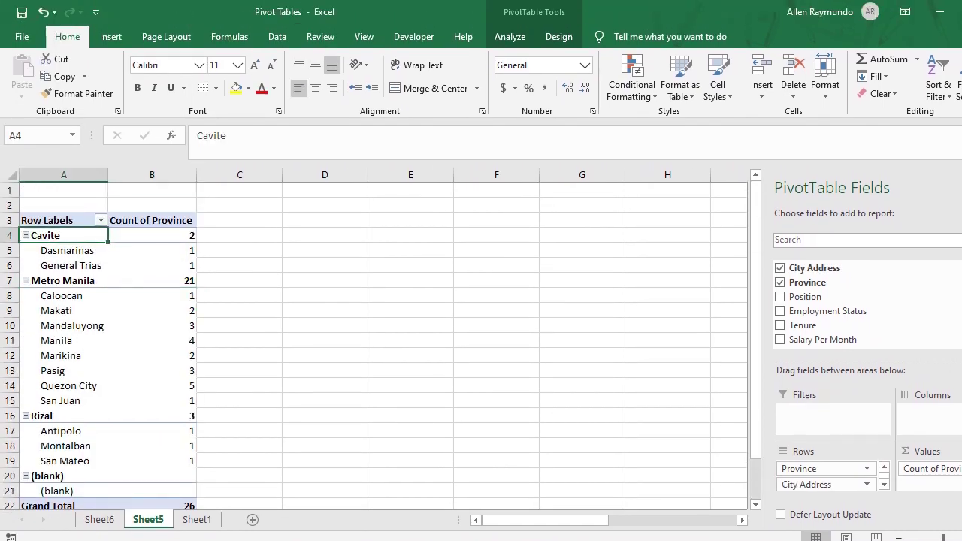
pyautogui.click(66, 250)
pyautogui.click(152, 265)
pyautogui.click(152, 251)
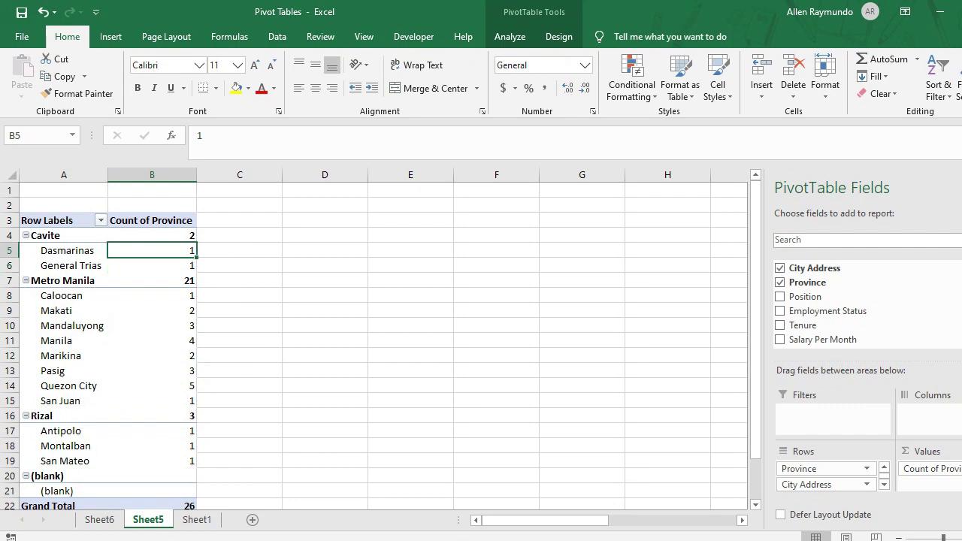
pyautogui.click(152, 266)
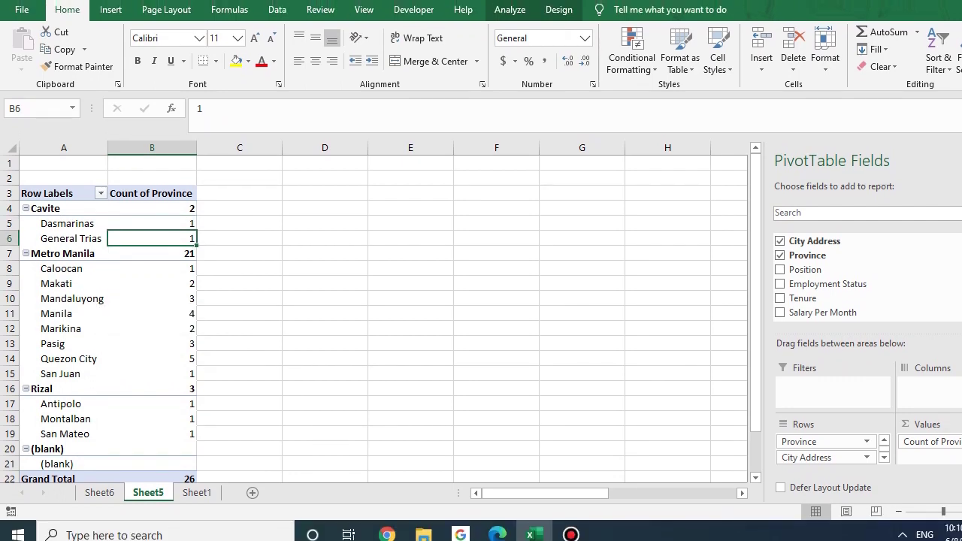
pyautogui.click(152, 259)
pyautogui.click(64, 275)
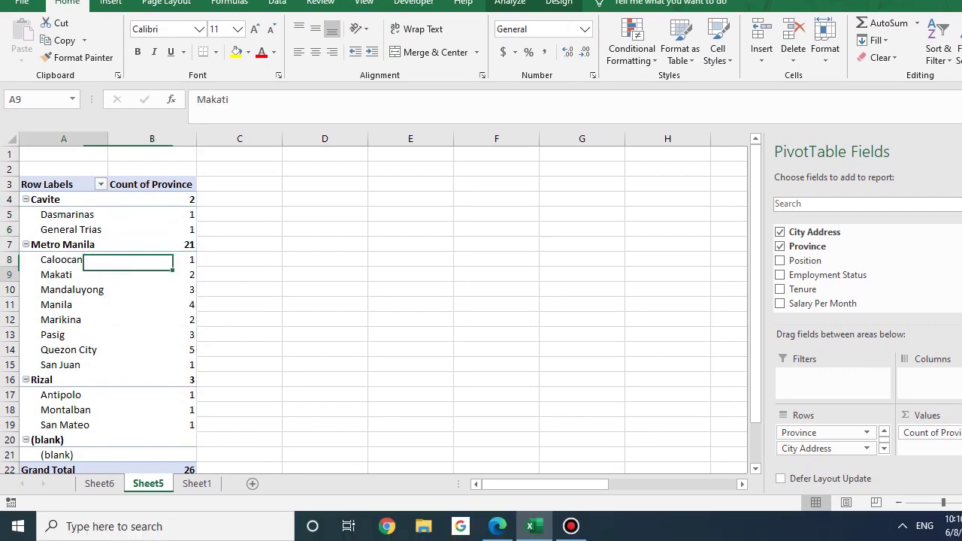
pyautogui.click(152, 274)
pyautogui.click(151, 335)
pyautogui.click(152, 380)
pyautogui.scroll(-2, 152, 380)
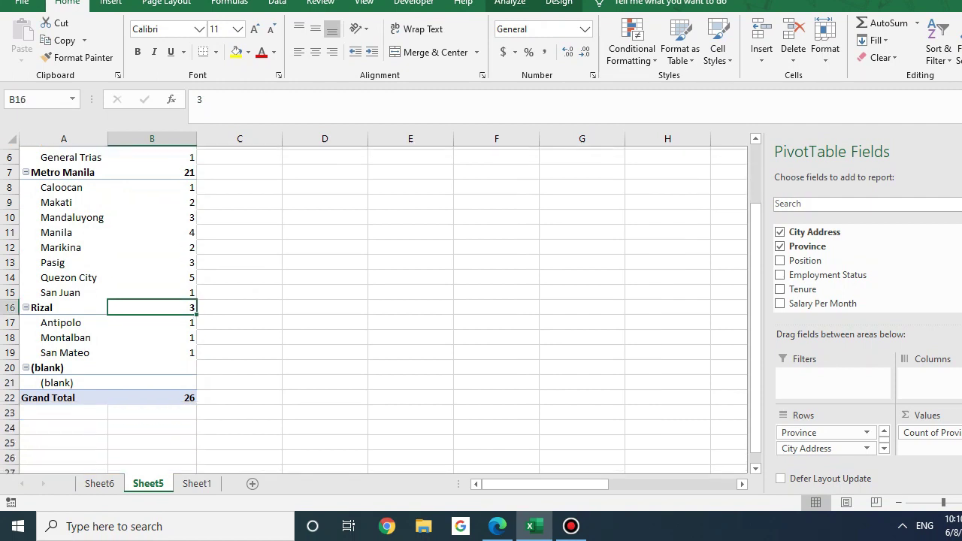
pyautogui.scroll(2, 376, 309)
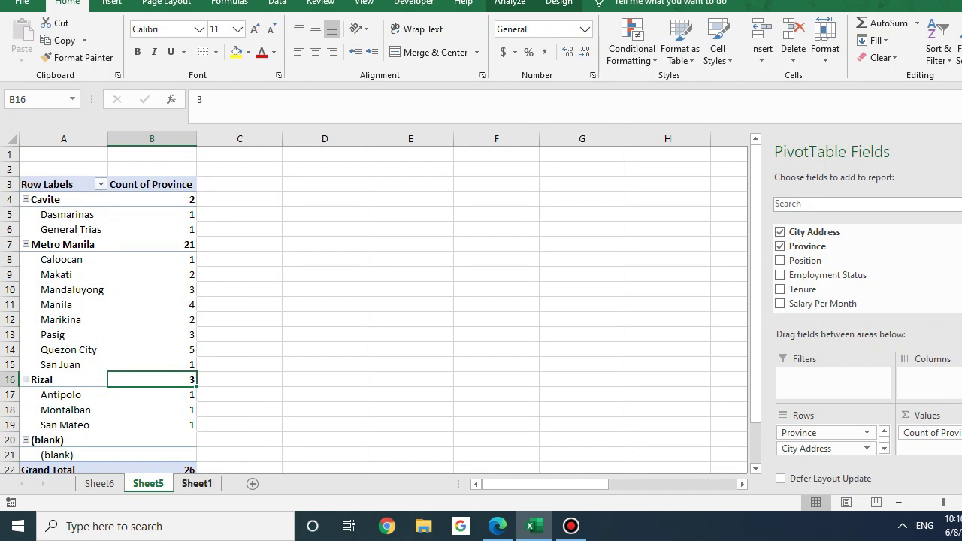
# Start a new record in row 28 of Sheet1 with Employee AB as the Employee Name.
pyautogui.click(197, 483)
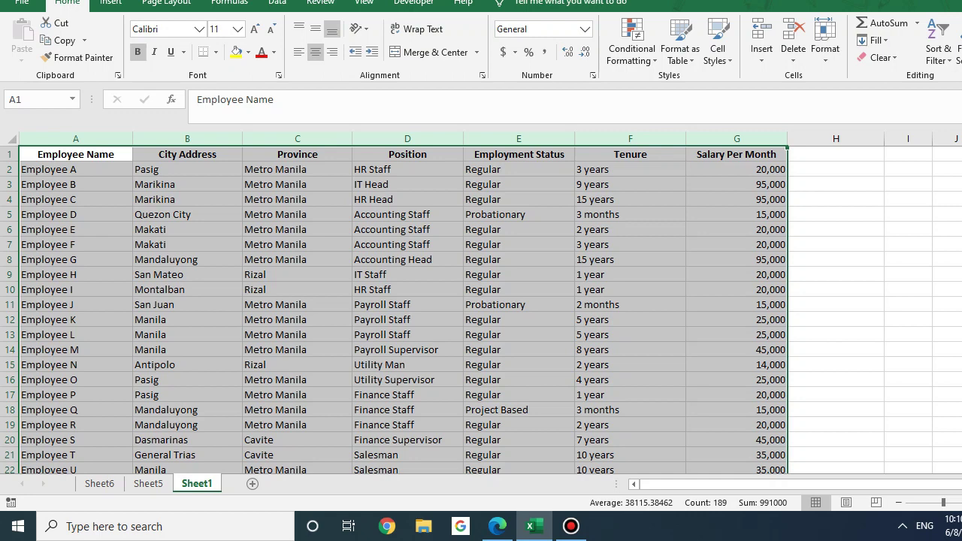
pyautogui.scroll(-4, 403, 308)
pyautogui.scroll(4, 403, 308)
pyautogui.scroll(-3, 403, 309)
pyautogui.click(75, 425)
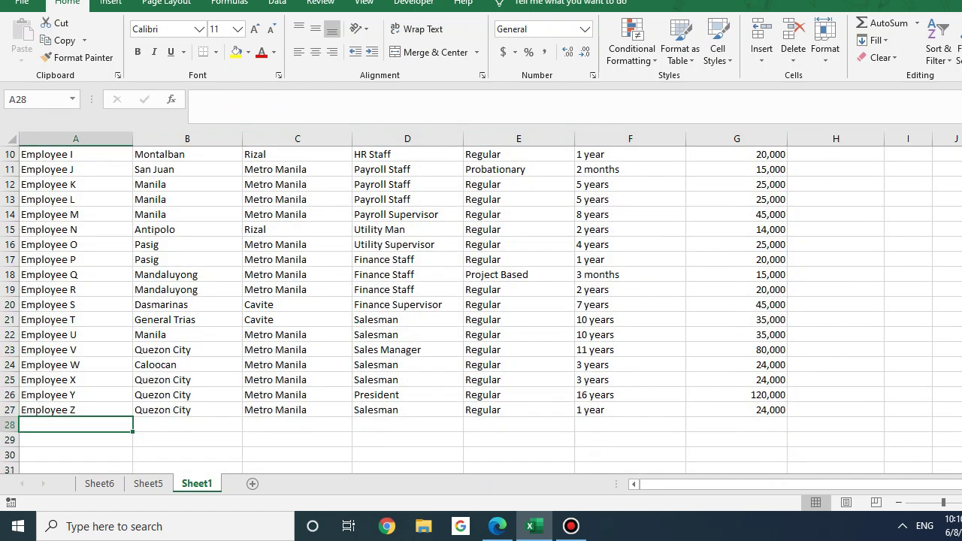
pyautogui.write('Emplo')
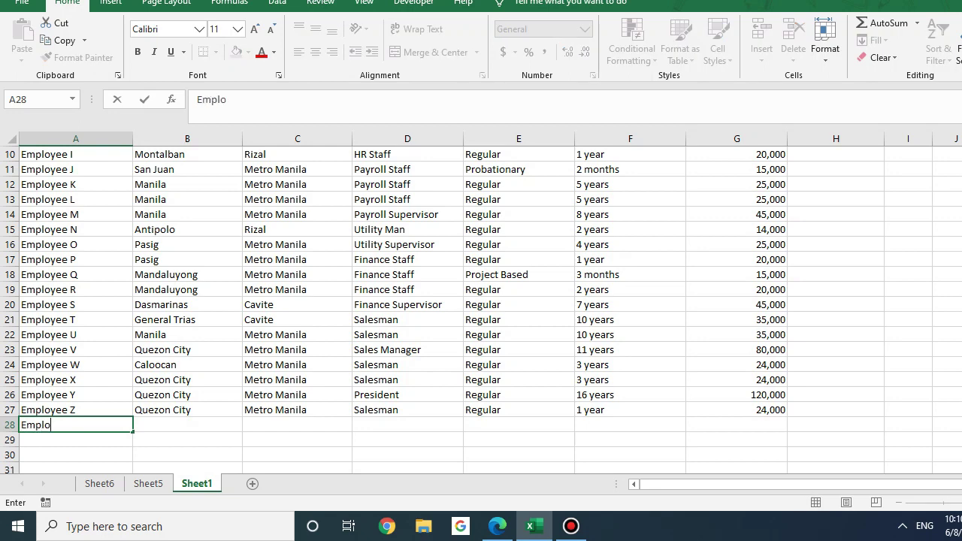
pyautogui.write('yee AB')
pyautogui.press('Tab')
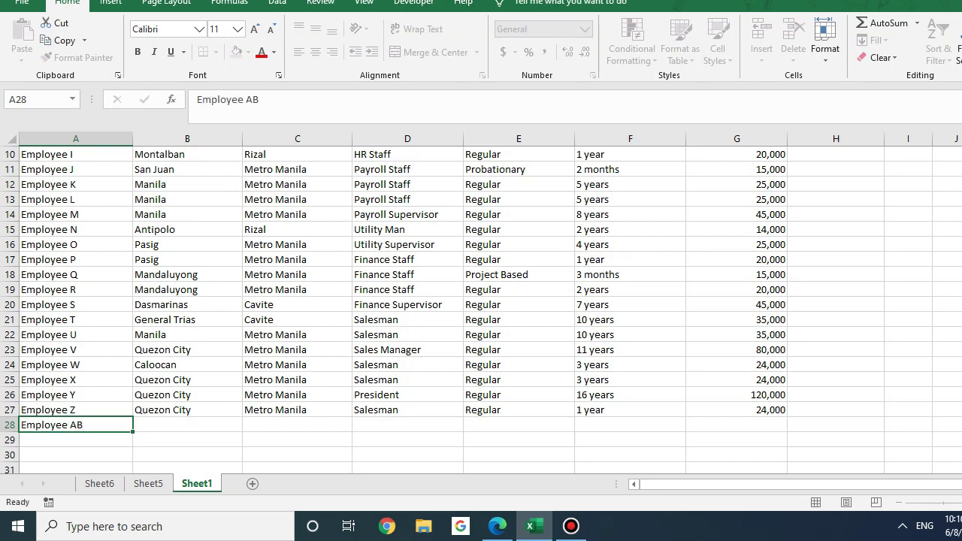
# Enter Pateros as Employee AB's City Address and copy Metro Manila from the row above as the Province.
pyautogui.scroll(1, 481, 309)
pyautogui.scroll(1, 481, 309)
pyautogui.scroll(-2, 482, 309)
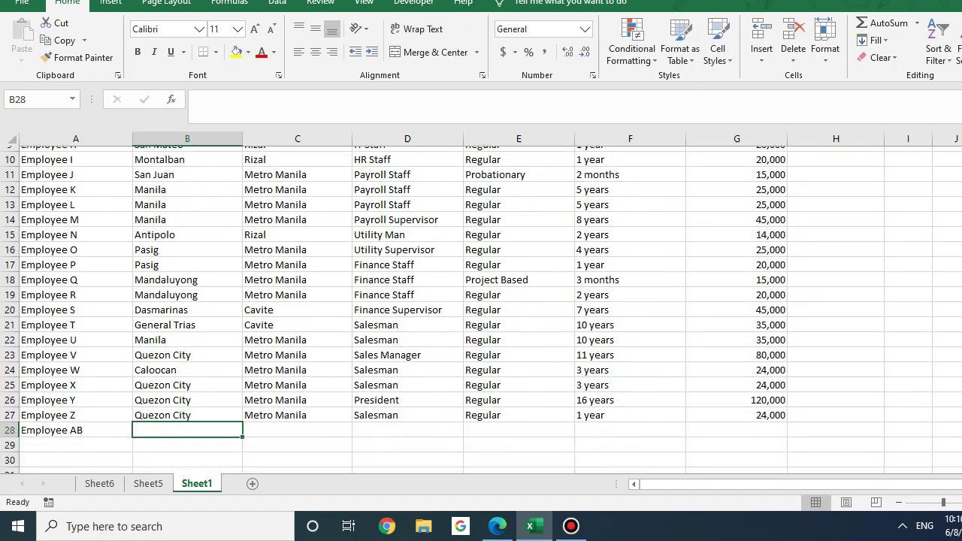
pyautogui.scroll(1, 481, 309)
pyautogui.scroll(-1, 481, 308)
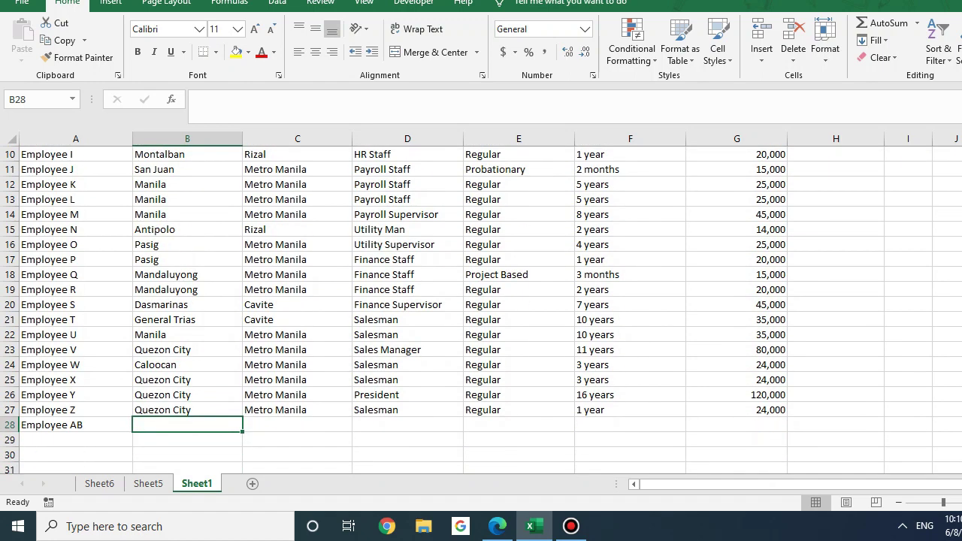
pyautogui.write('Pateros')
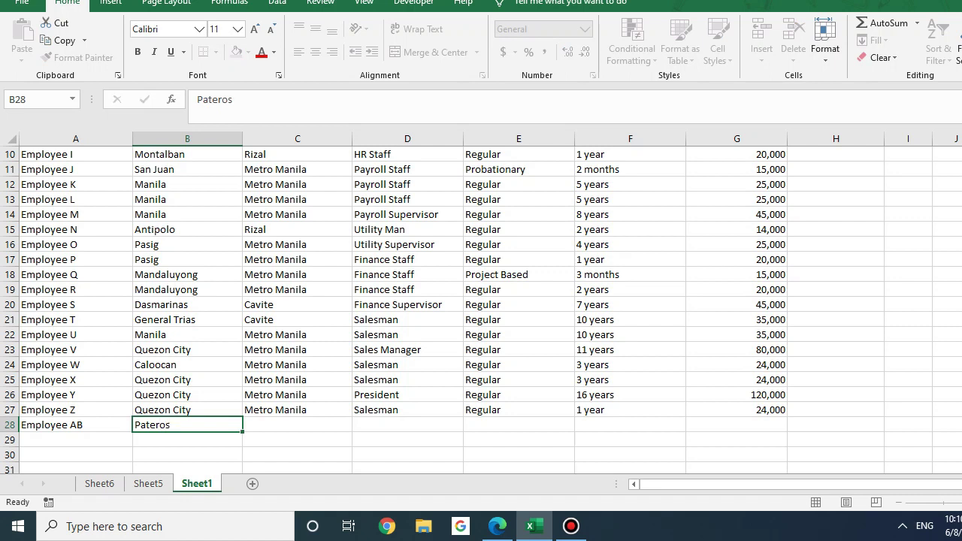
pyautogui.press('Tab')
pyautogui.press('Up')
pyautogui.hotkey('ctrl', 'c')
pyautogui.press('Down')
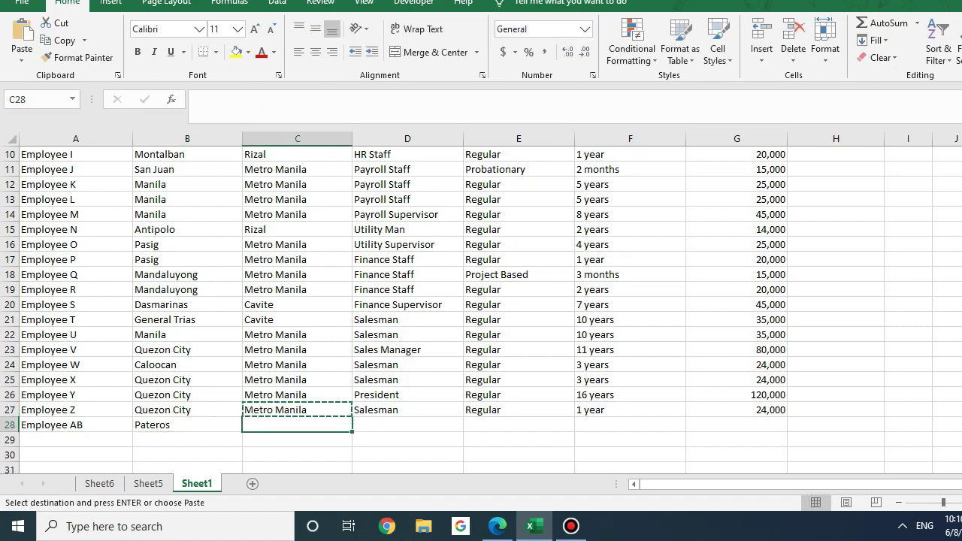
pyautogui.hotkey('ctrl', 'v')
pyautogui.press('Escape')
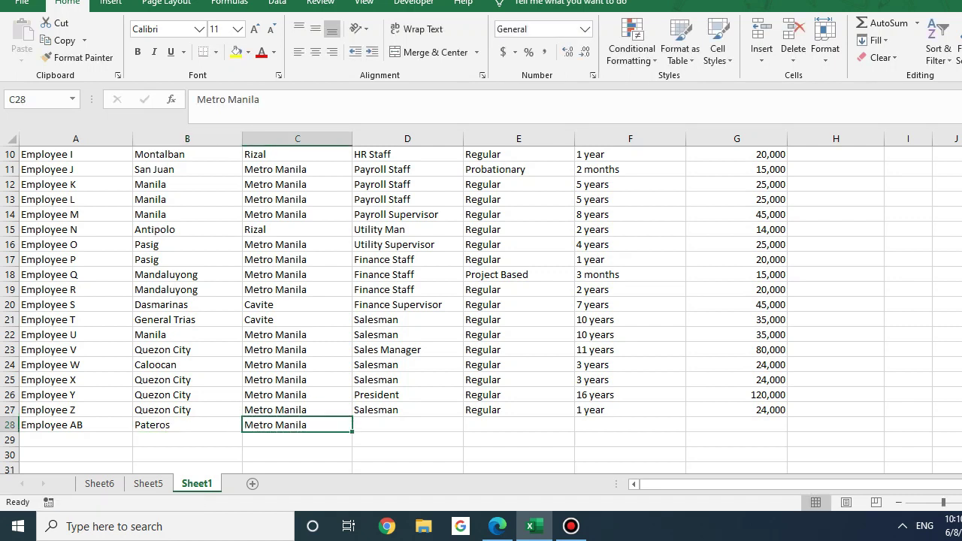
# Set Employee AB's Position to Salesman, Employment Status to Regular and Tenure to 2 years.
pyautogui.press('Right')
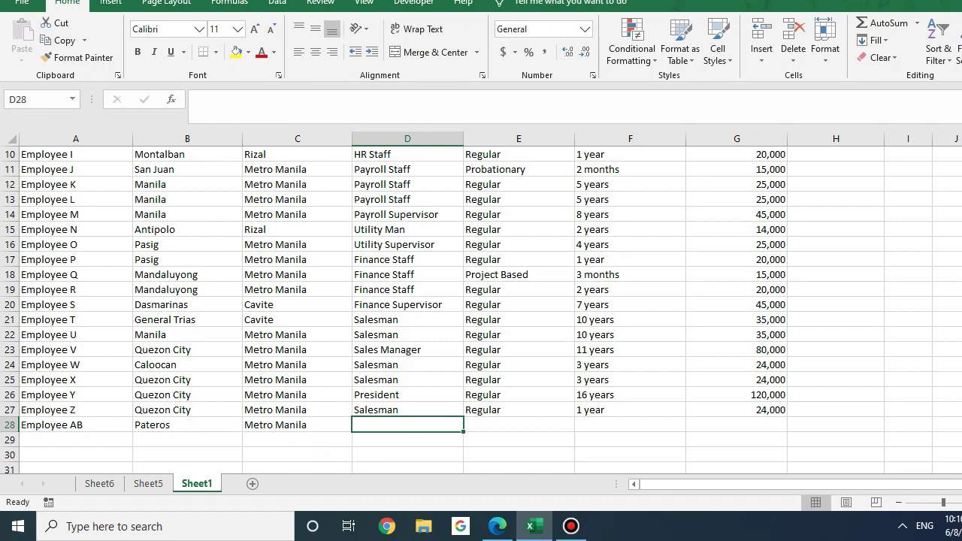
pyautogui.write('Salesman')
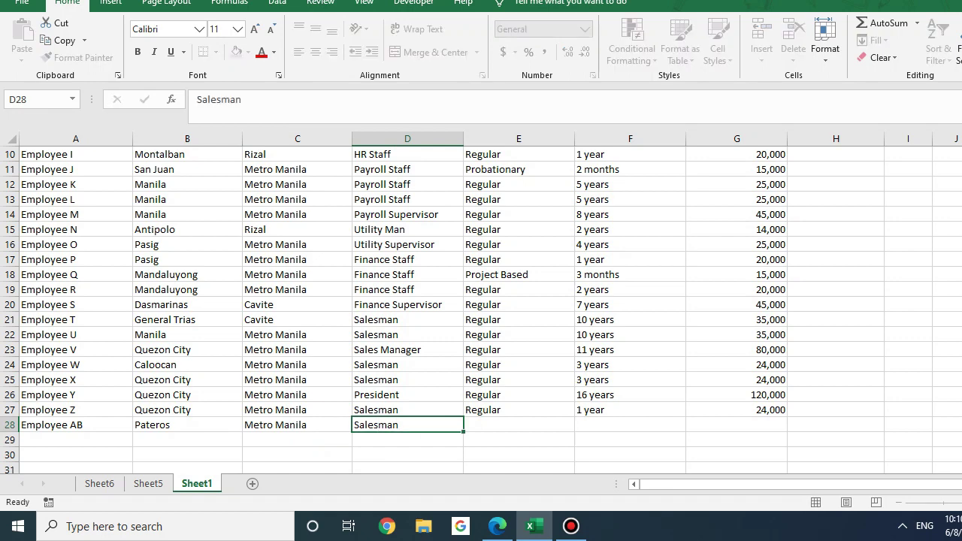
pyautogui.press('Tab')
pyautogui.write('Regular')
pyautogui.press('Tab')
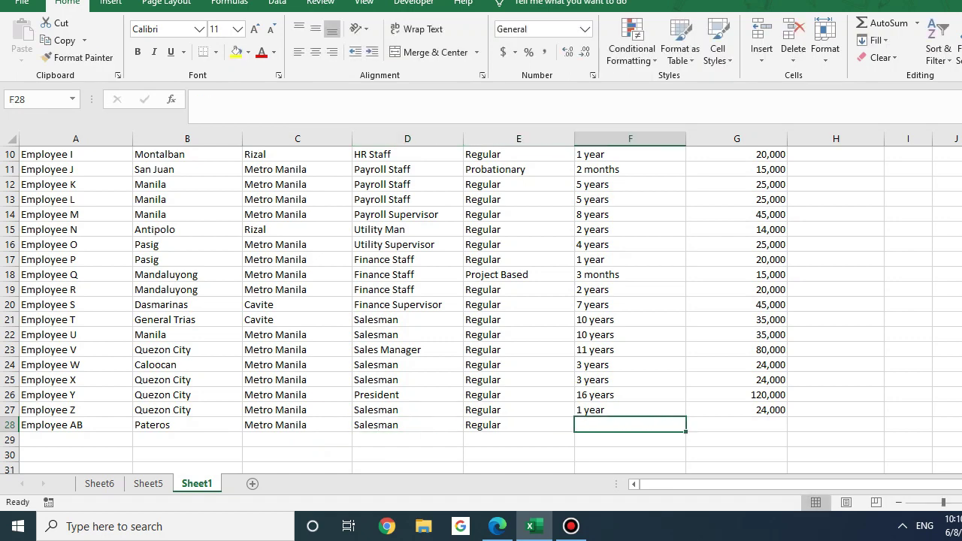
pyautogui.write('2 years')
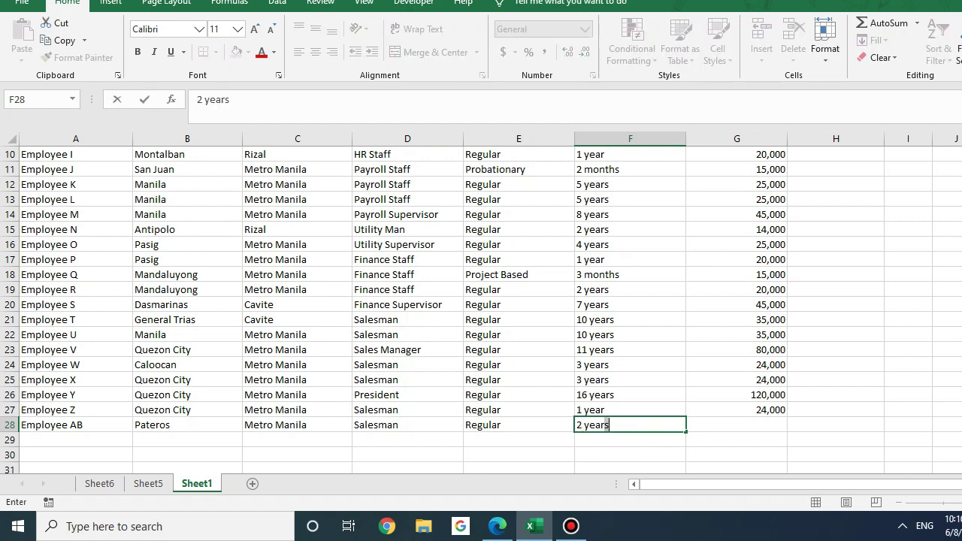
pyautogui.press('Tab')
# Copy the 24,000 salary from the row above into Employee AB's Salary Per Month cell.
pyautogui.press('Up')
pyautogui.hotkey('ctrl', 'c')
pyautogui.press('Down')
pyautogui.hotkey('ctrl', 'v')
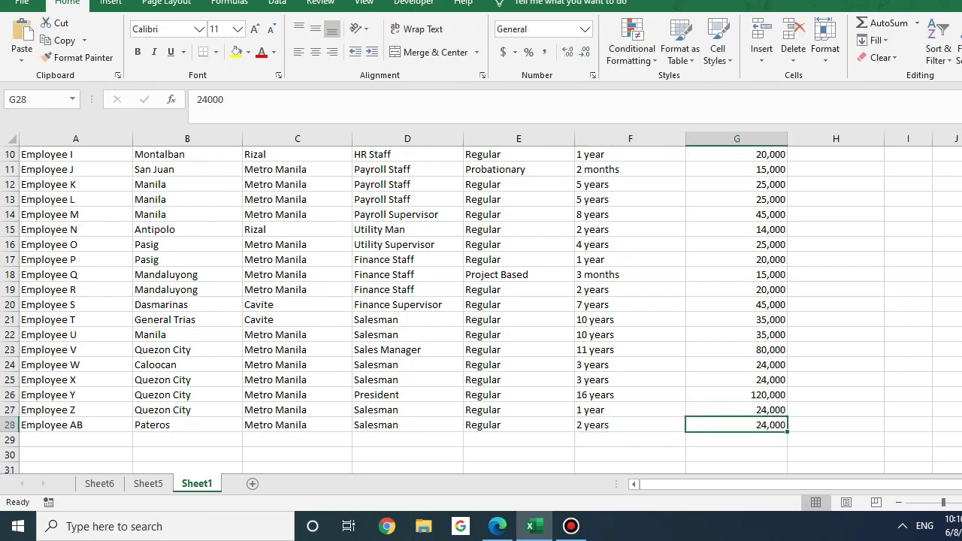
pyautogui.press('Left')
pyautogui.press('Left')
pyautogui.press('Left')
pyautogui.press('Left')
pyautogui.press('Left')
pyautogui.press('Left')
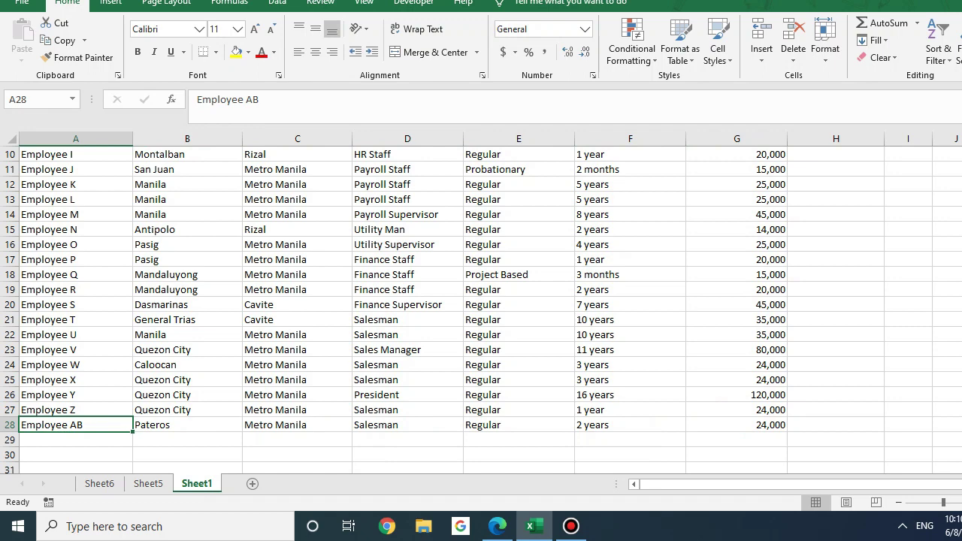
# Refresh the PivotTable on Sheet5 to include the new employee record.
pyautogui.scroll(3, 481, 309)
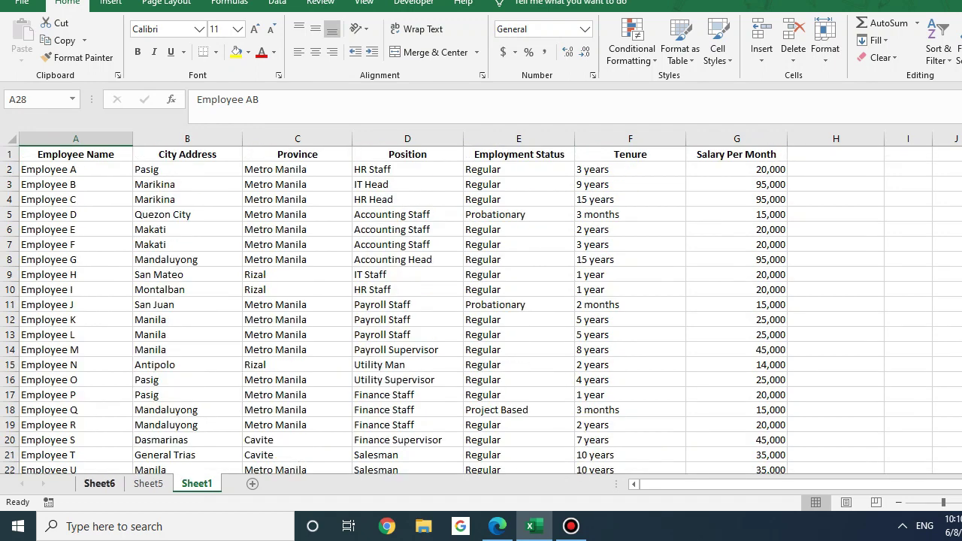
pyautogui.click(148, 484)
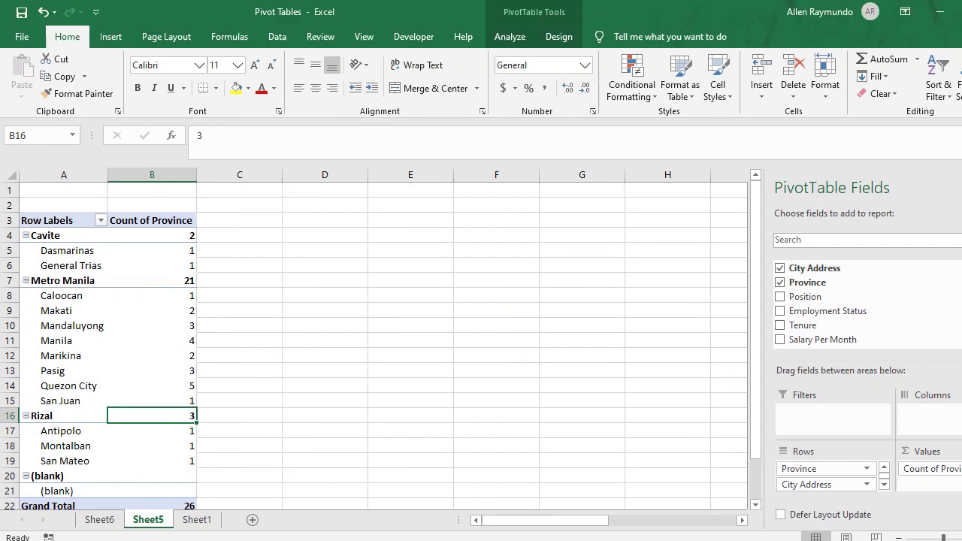
pyautogui.click(60, 185)
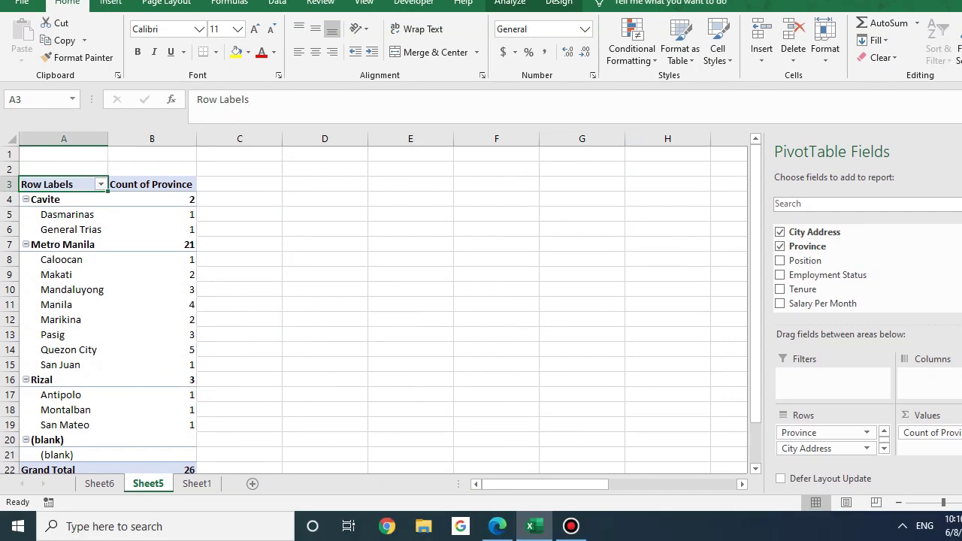
pyautogui.moveTo(63, 260); pyautogui.dragTo(63, 365)
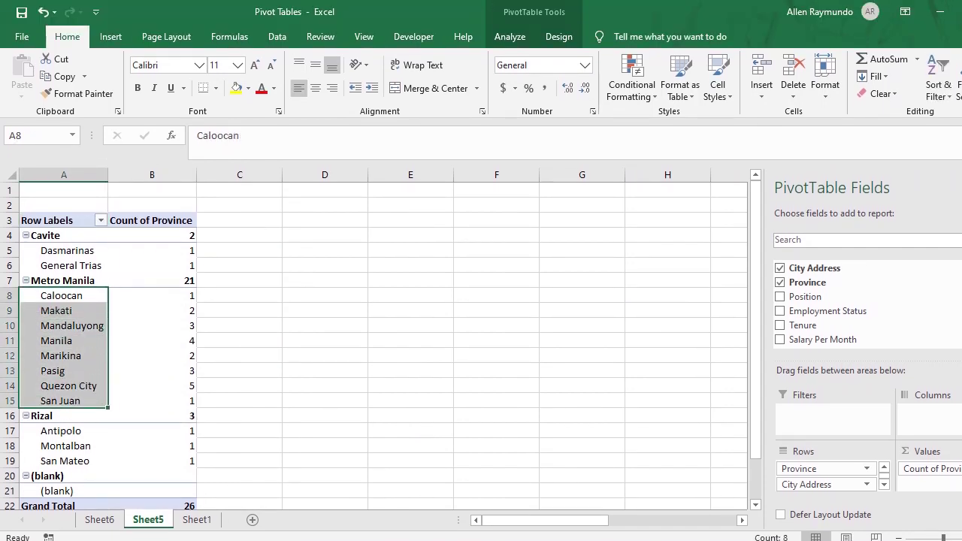
pyautogui.click(60, 185)
pyautogui.rightClick(59, 223)
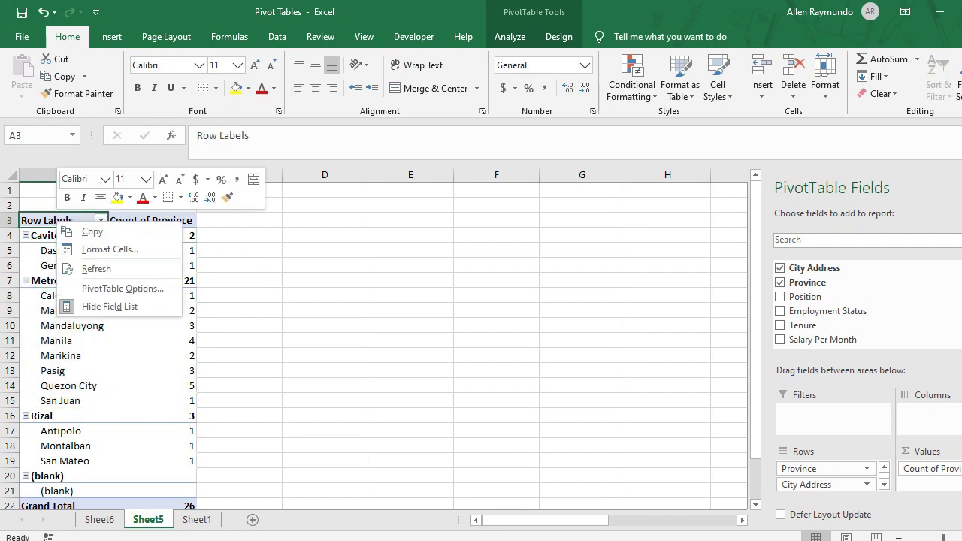
pyautogui.click(96, 269)
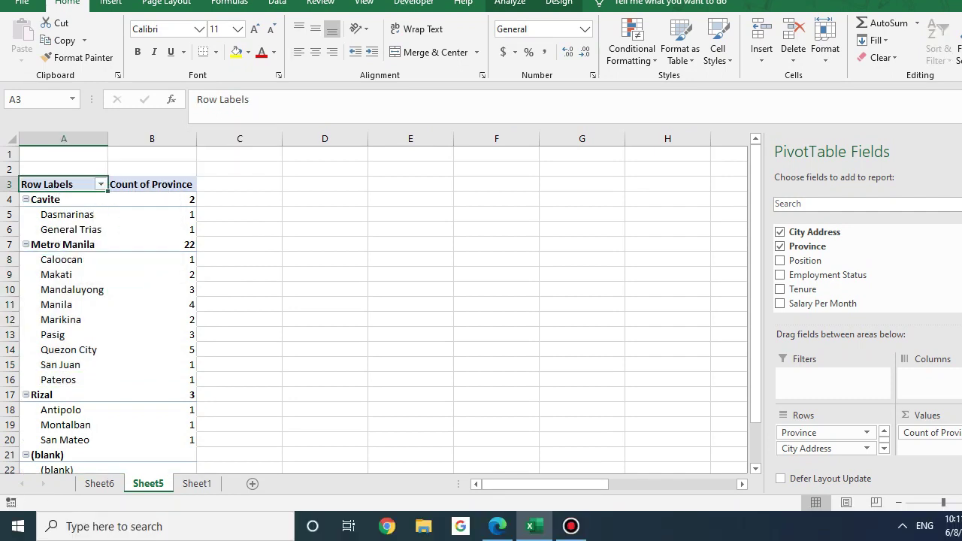
# Drill down into the Pateros count to list its underlying record on a new sheet, and return to Sheet5.
pyautogui.moveTo(67, 380); pyautogui.dragTo(155, 379)
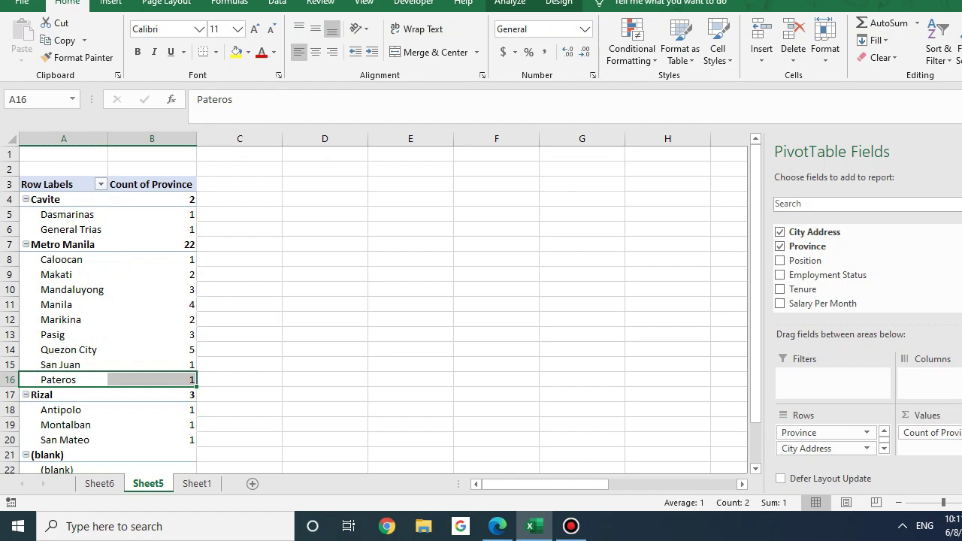
pyautogui.scroll(-1, 376, 308)
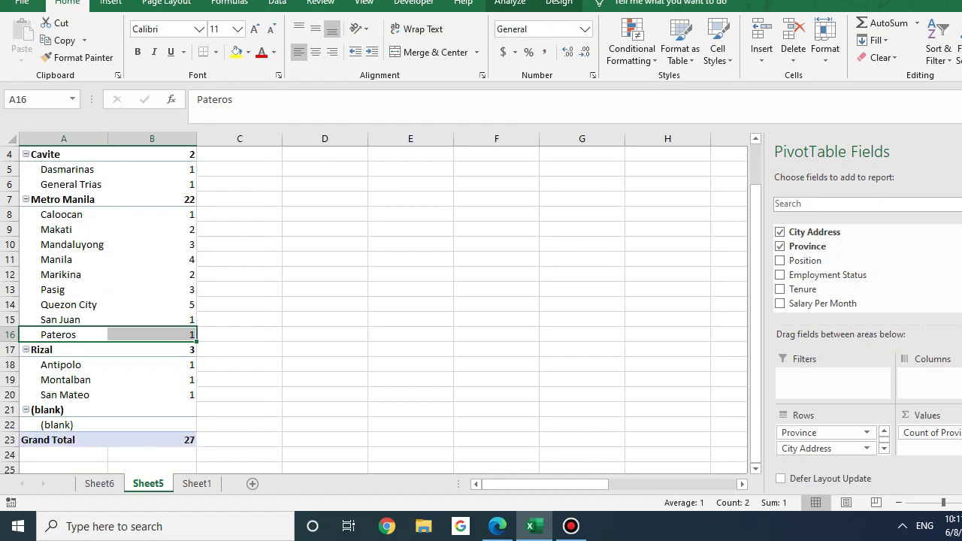
pyautogui.doubleClick(151, 334)
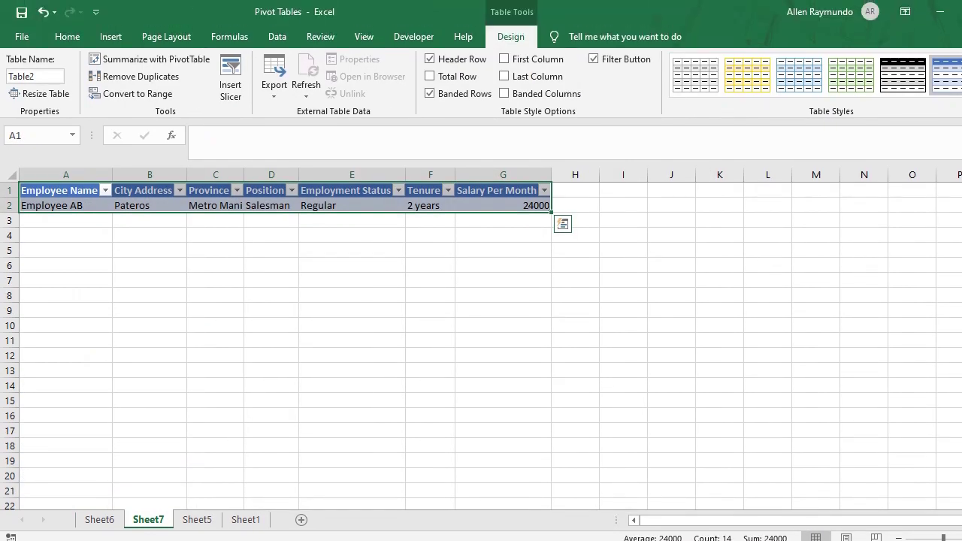
pyautogui.moveTo(66, 205); pyautogui.dragTo(511, 205)
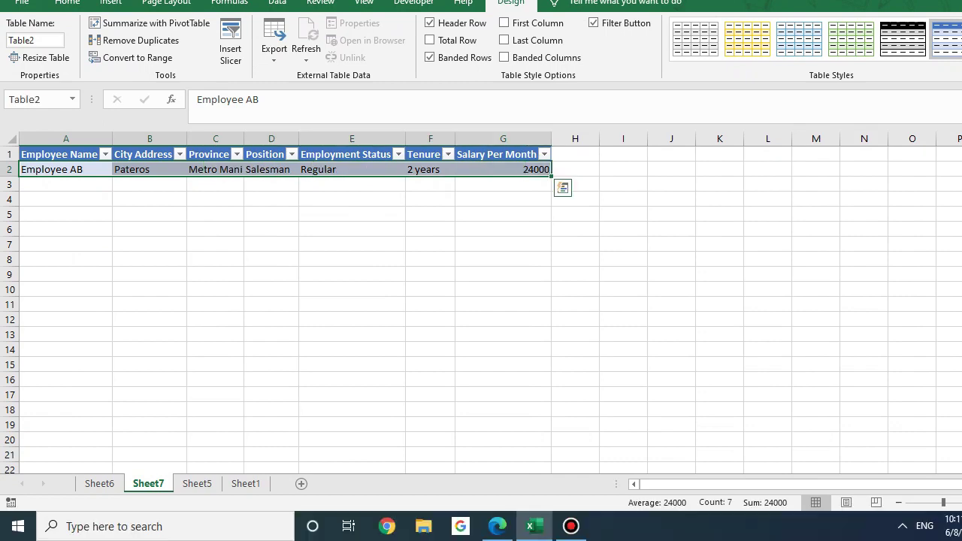
pyautogui.click(245, 483)
pyautogui.click(197, 484)
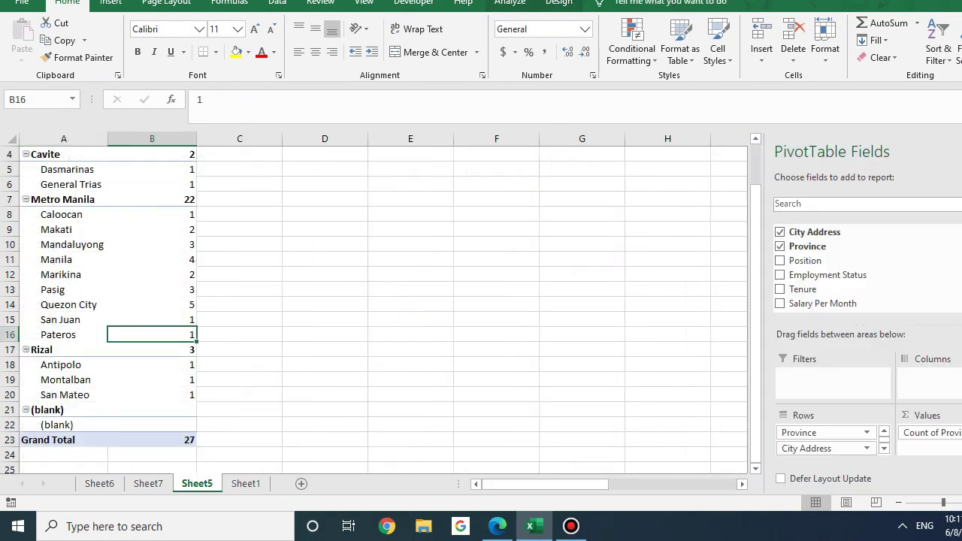
pyautogui.scroll(1, 384, 308)
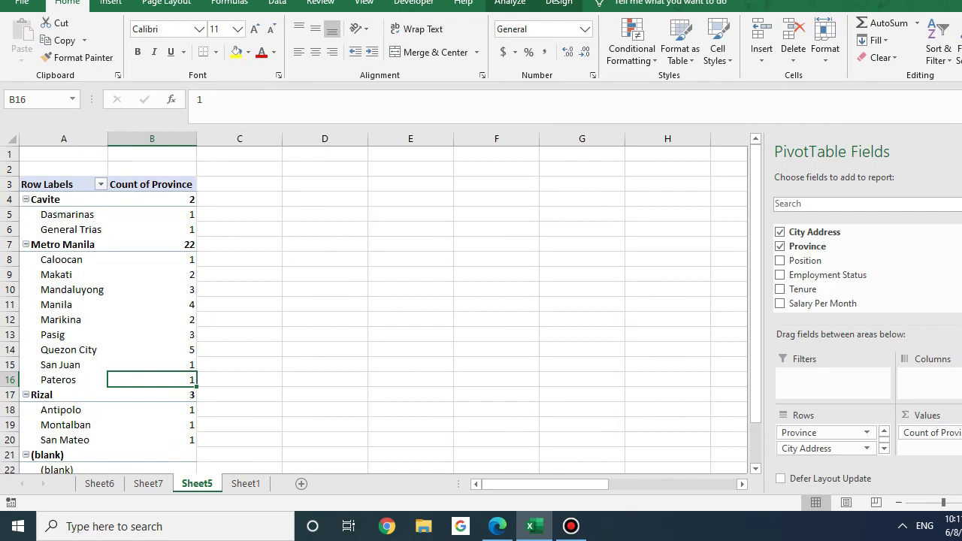
pyautogui.scroll(1, 865, 286)
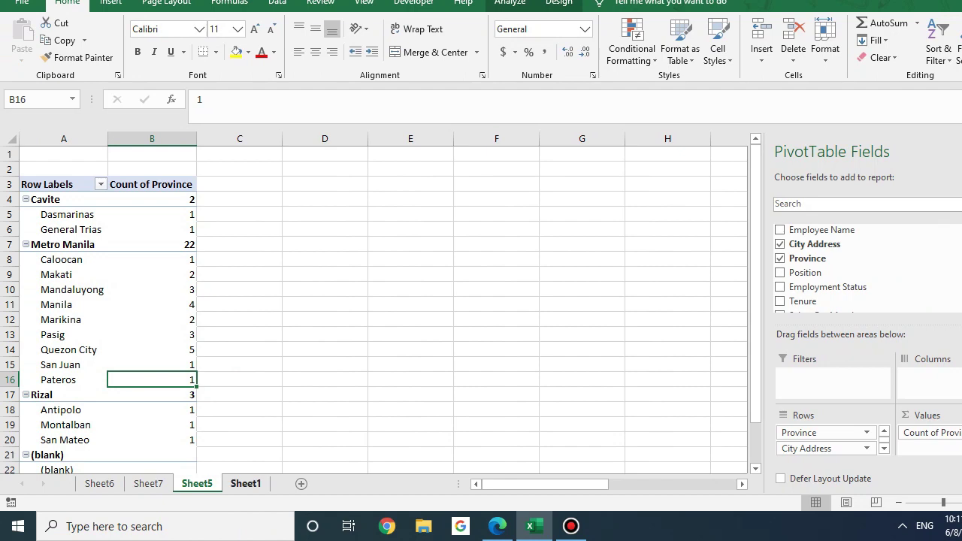
# Examine the employee records on Sheet1 from the header row down to Employee AB's row.
pyautogui.click(245, 483)
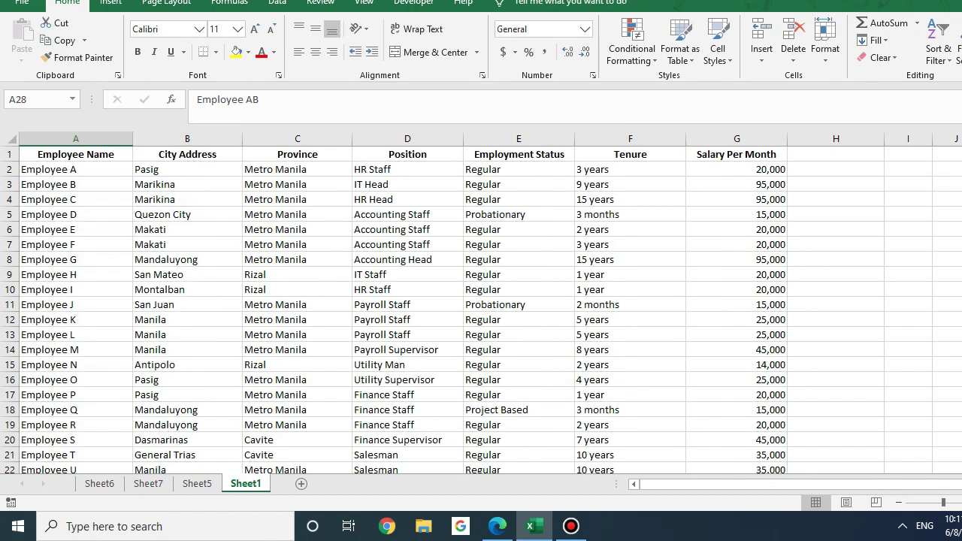
pyautogui.scroll(-1, 396, 312)
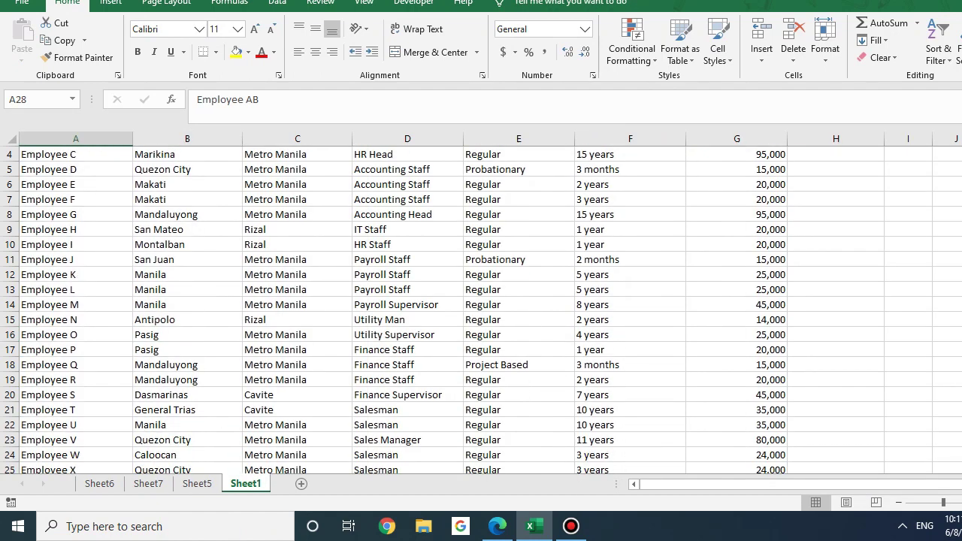
pyautogui.scroll(1, 481, 311)
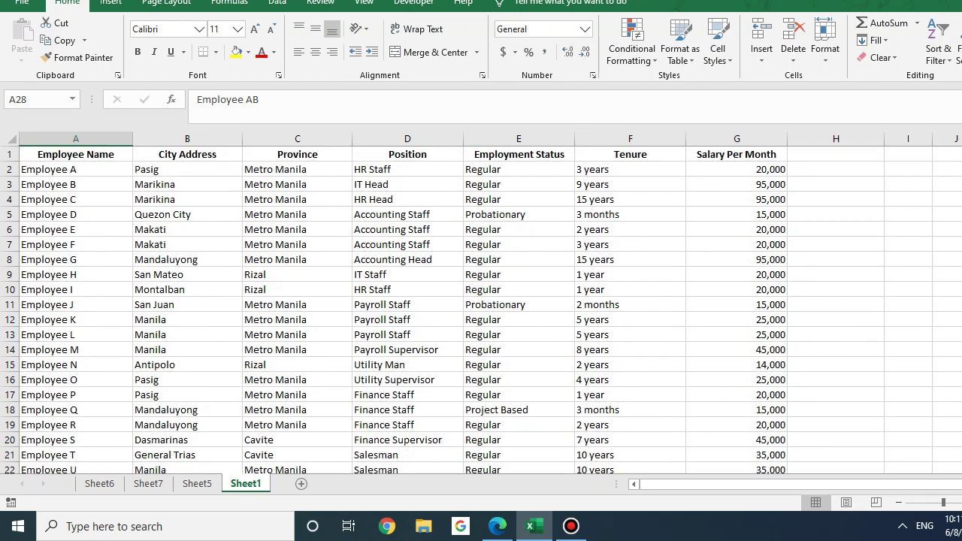
pyautogui.scroll(-1, 481, 310)
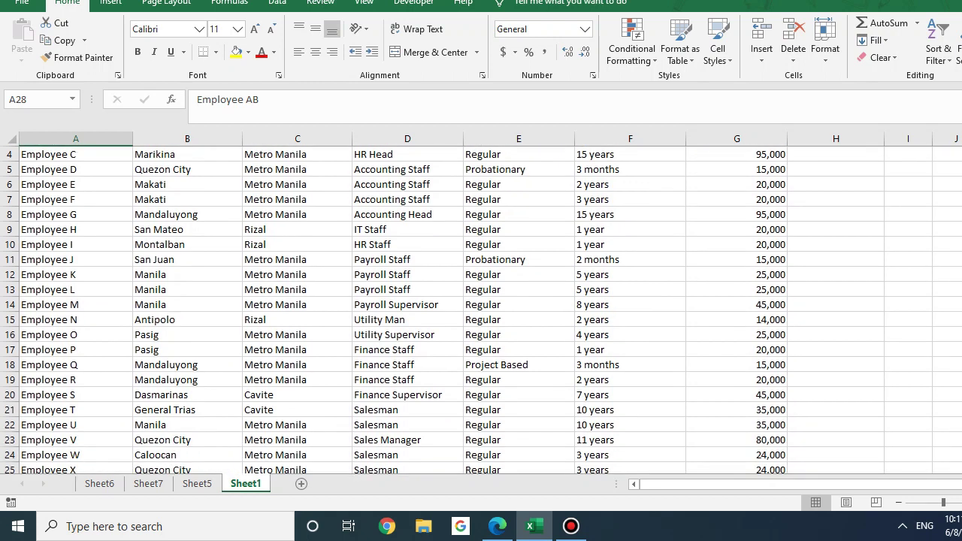
pyautogui.scroll(-4, 481, 310)
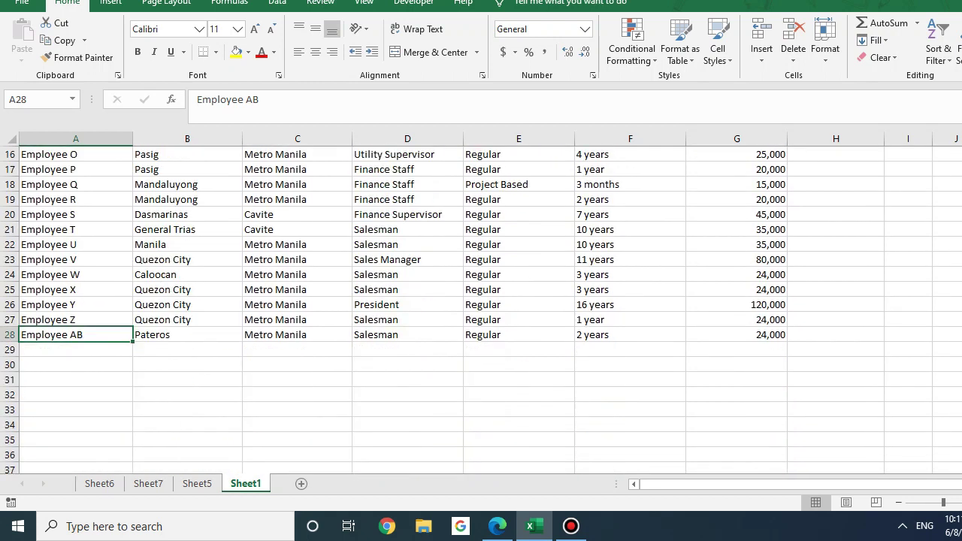
pyautogui.click(75, 351)
pyautogui.click(187, 335)
pyautogui.scroll(4, 481, 309)
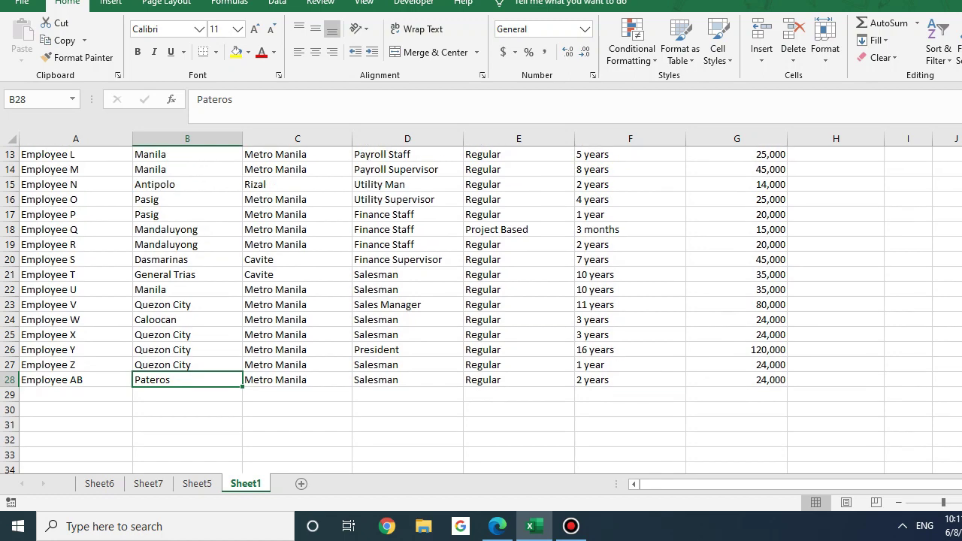
pyautogui.scroll(1, 482, 310)
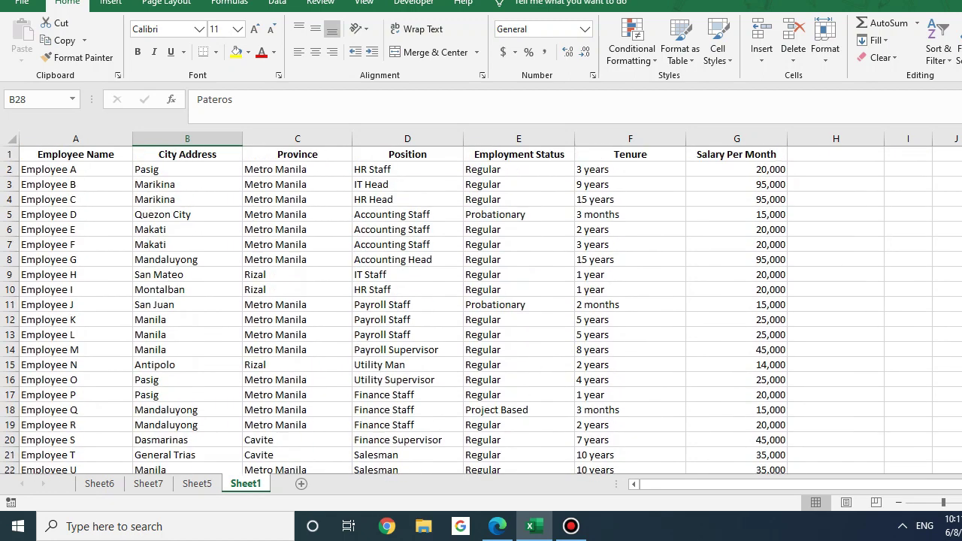
# Add a trailing space after Pasig in Employee A's City Address cell on Sheet1.
pyautogui.doubleClick(187, 169)
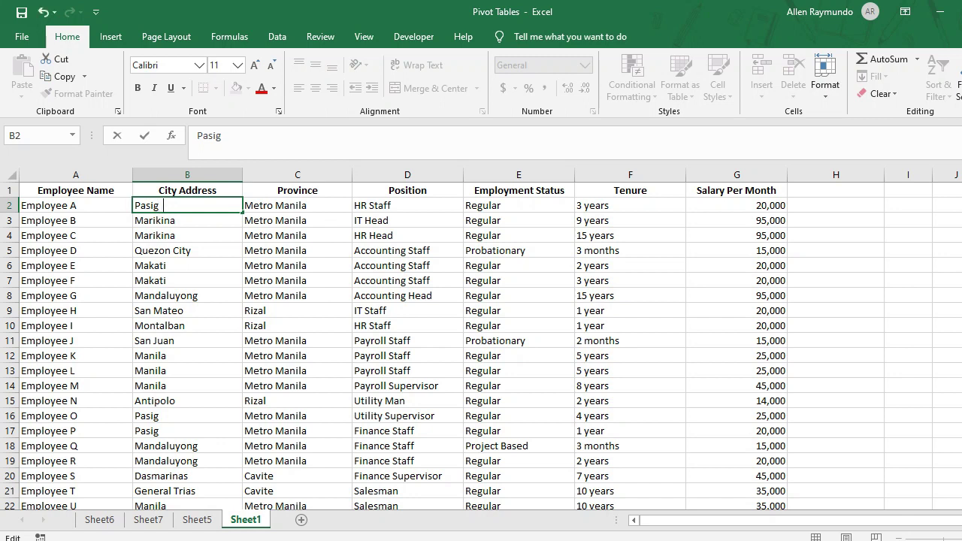
pyautogui.click(297, 266)
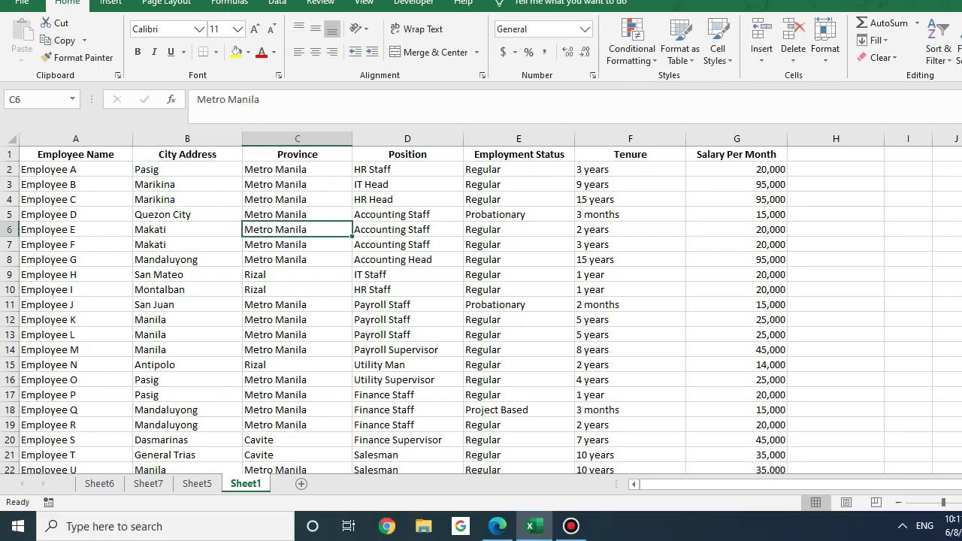
# Refresh the PivotTable on Sheet5 with the edited city entry, and select the separate Pasig label below Pateros.
pyautogui.click(148, 483)
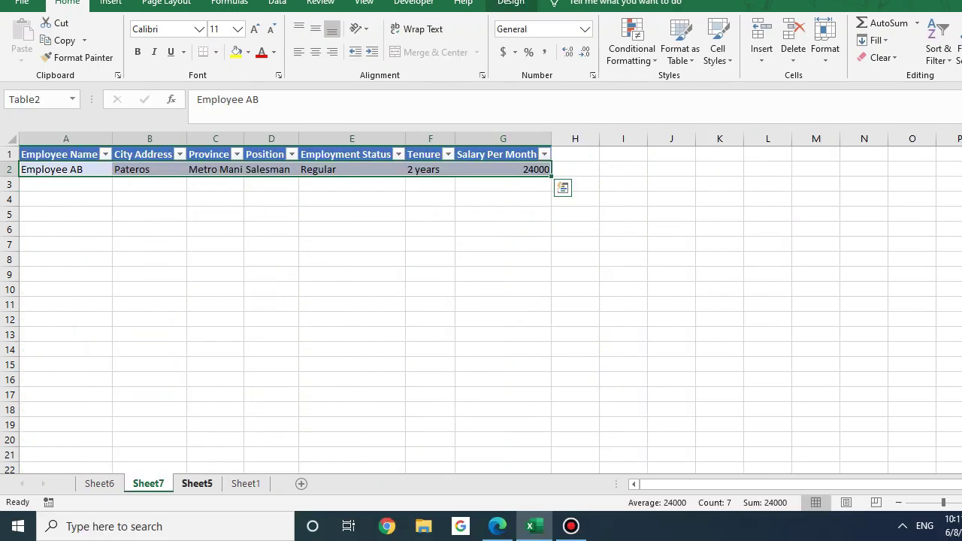
pyautogui.hotkey('ctrl', 'pagedown')
pyautogui.rightClick(78, 222)
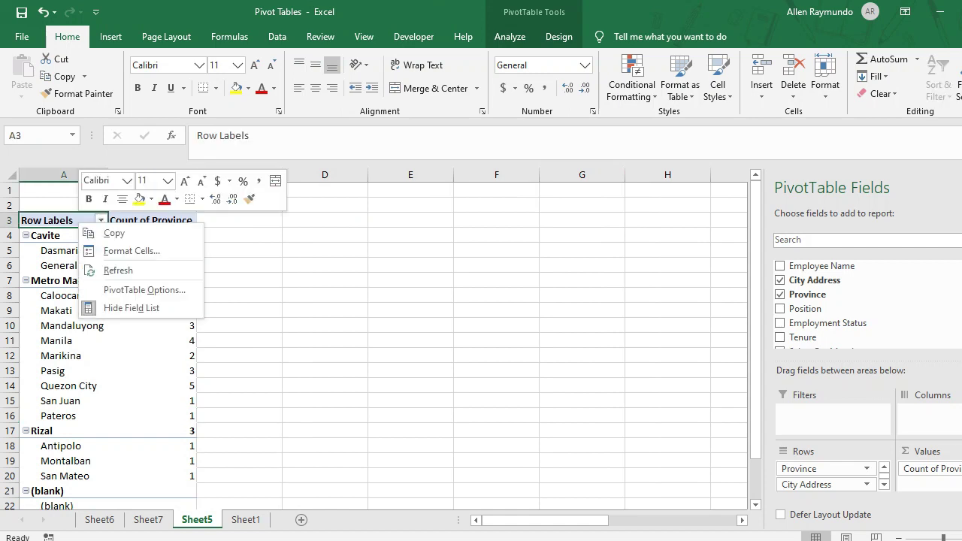
pyautogui.press('Escape')
pyautogui.moveTo(63, 371); pyautogui.dragTo(154, 371)
pyautogui.rightClick(56, 220)
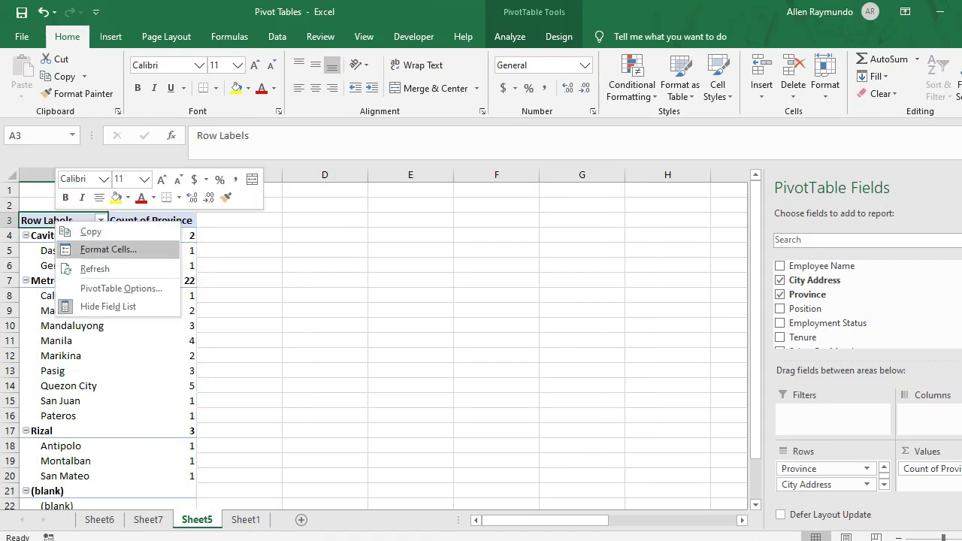
pyautogui.click(83, 269)
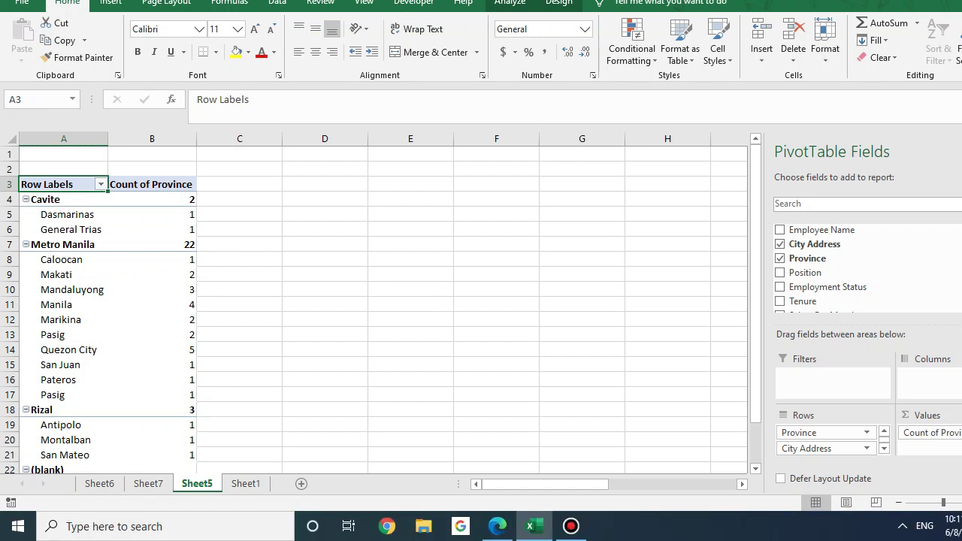
pyautogui.moveTo(63, 395); pyautogui.dragTo(153, 395)
pyautogui.click(63, 390)
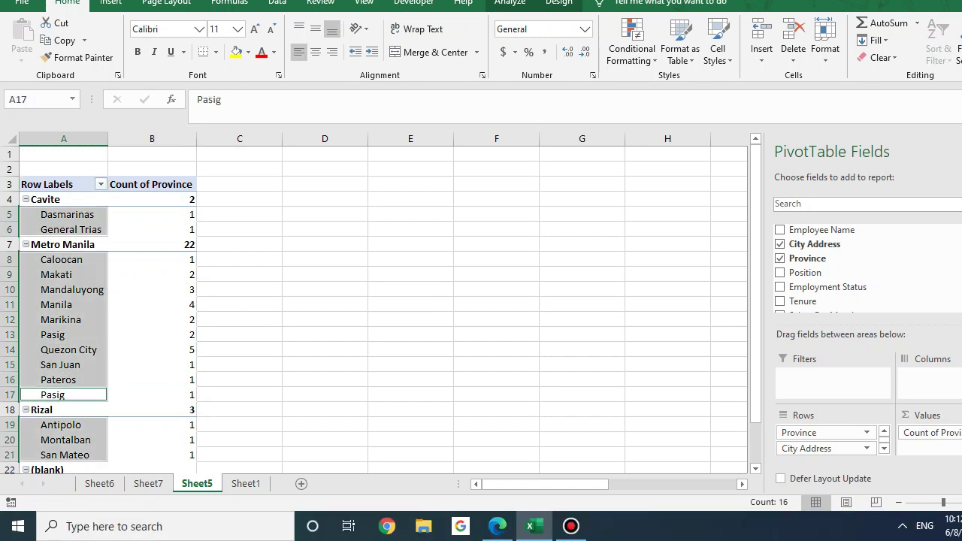
# Review the source data on Sheet1 across all columns, from Employee A down to the last salary entry.
pyautogui.click(245, 483)
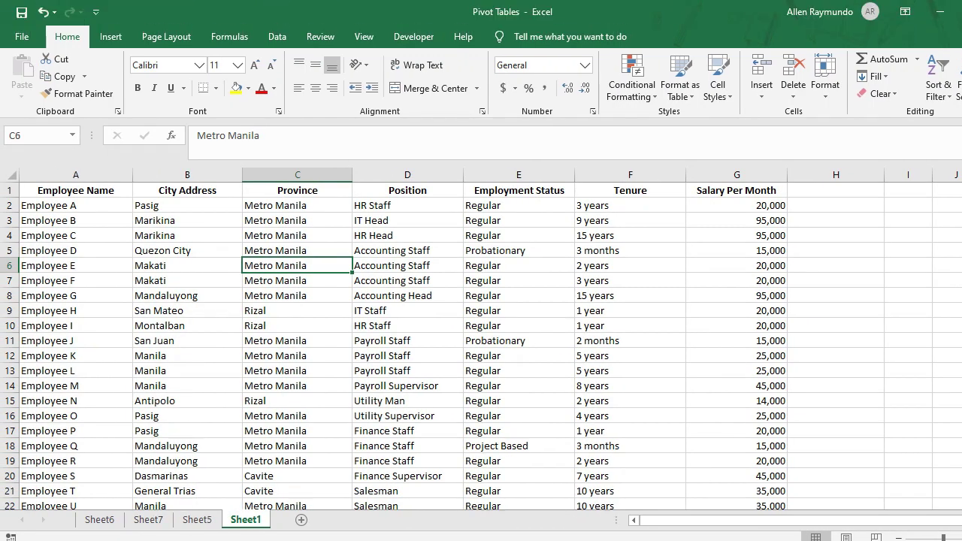
pyautogui.moveTo(68, 170); pyautogui.dragTo(391, 216)
pyautogui.moveTo(391, 252); pyautogui.dragTo(741, 491)
pyautogui.click(736, 460)
pyautogui.scroll(3, 474, 301)
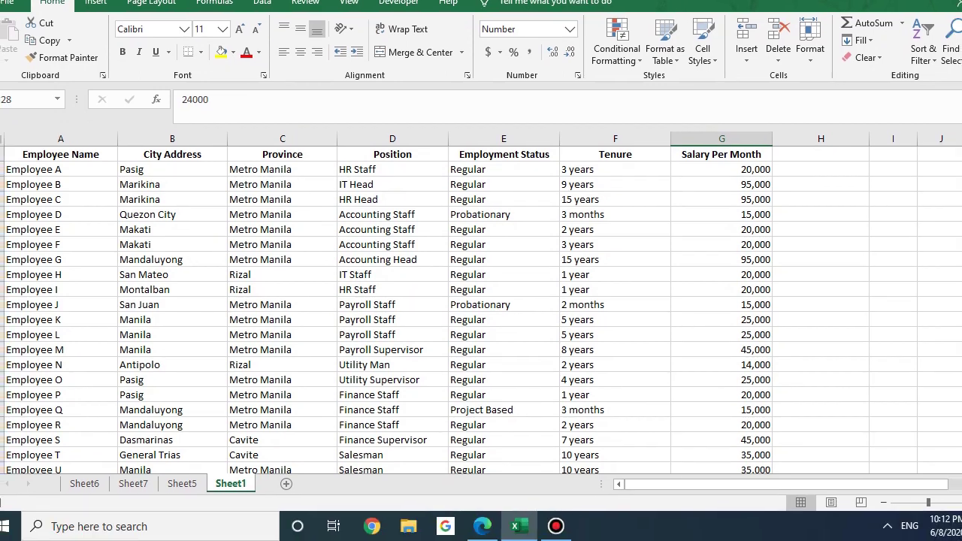
# Change Employee G's Province entry on Sheet1 to MM.
pyautogui.click(519, 321)
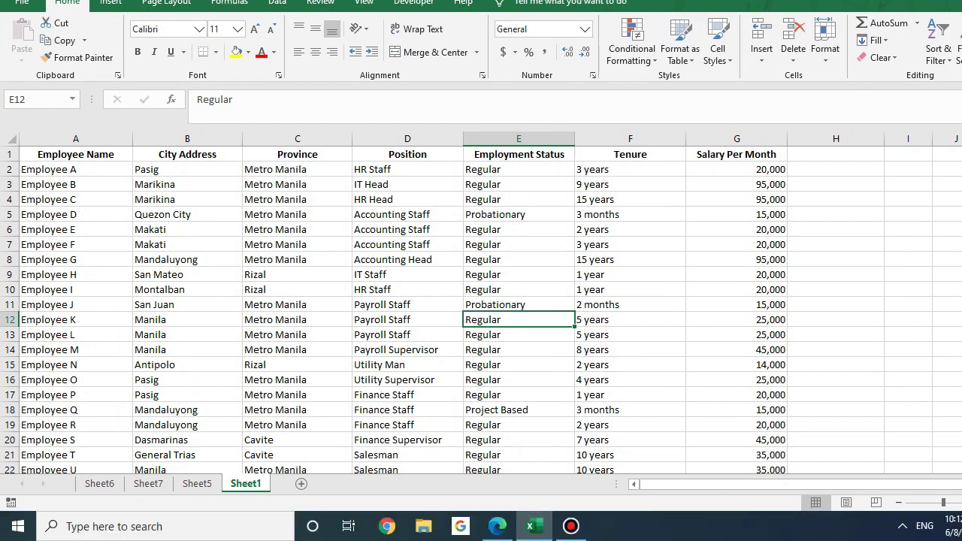
pyautogui.click(297, 295)
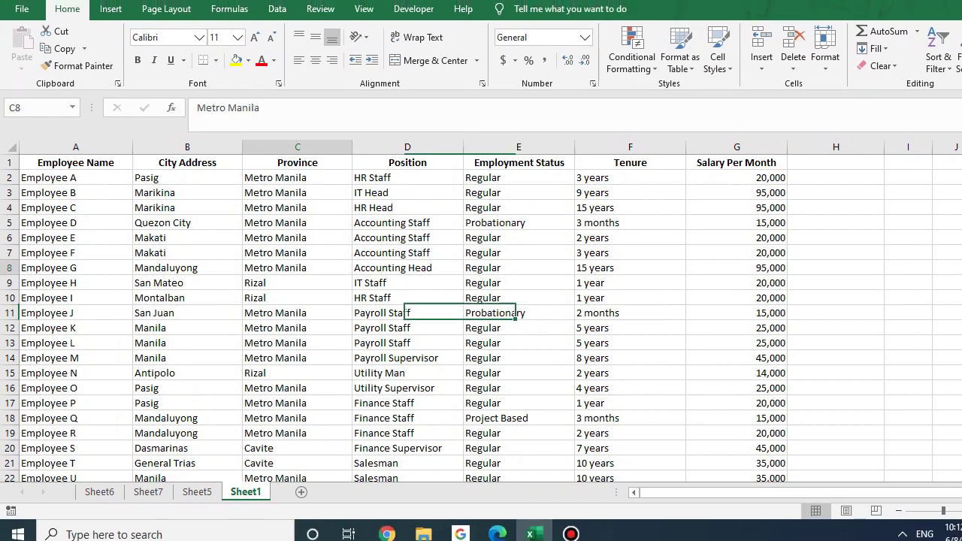
pyautogui.write('MM')
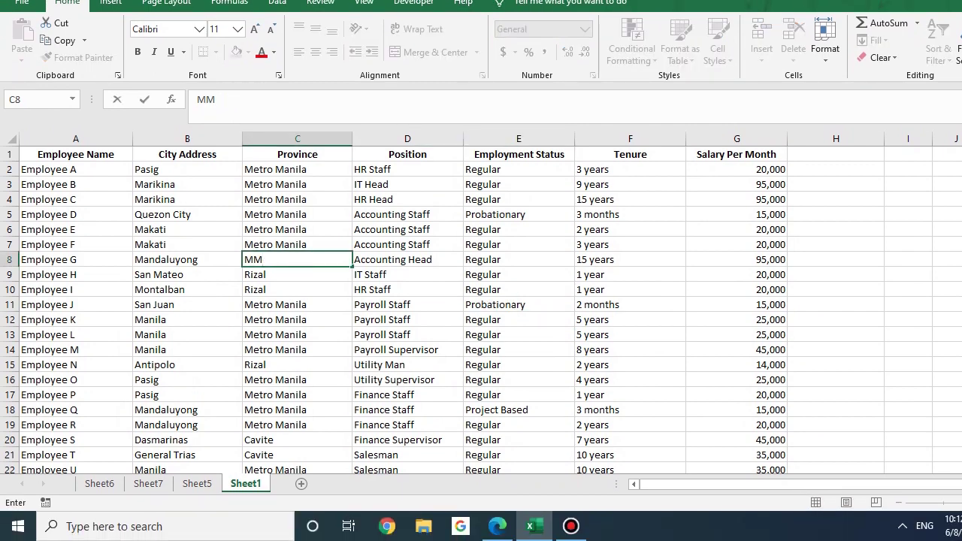
pyautogui.press('Return')
# Refresh the Sheet5 PivotTable to pick up Employee G's changed province.
pyautogui.click(197, 484)
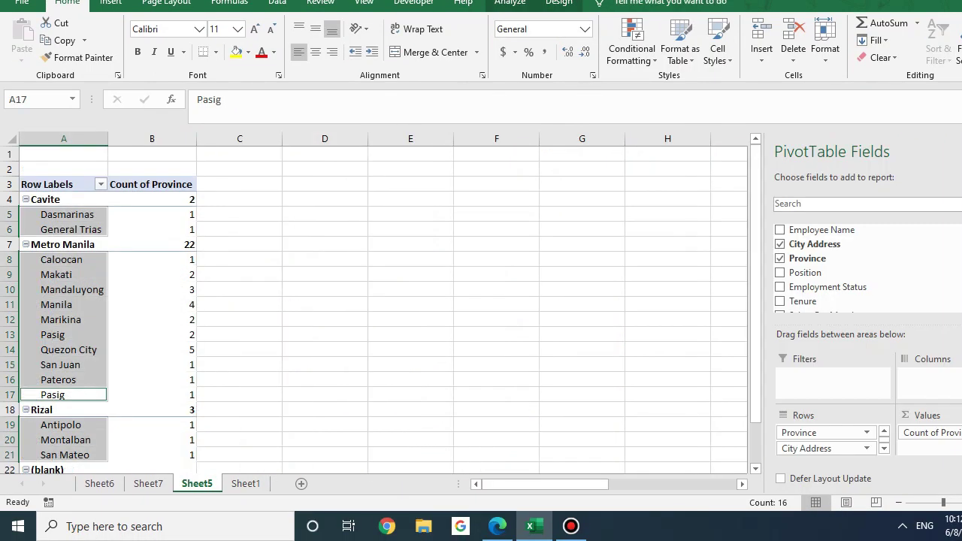
pyautogui.click(239, 289)
pyautogui.click(45, 184)
pyautogui.rightClick(60, 183)
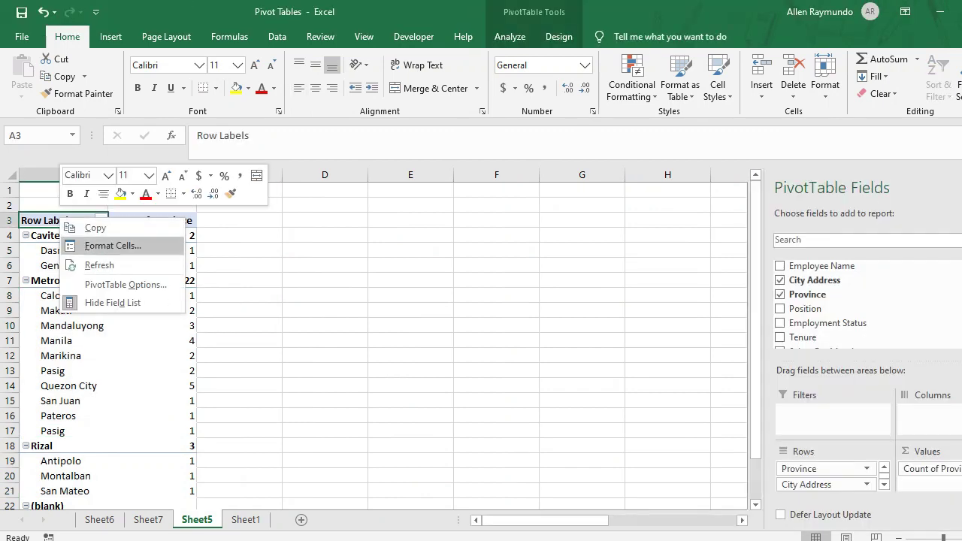
pyautogui.click(99, 265)
pyautogui.scroll(-2, 376, 301)
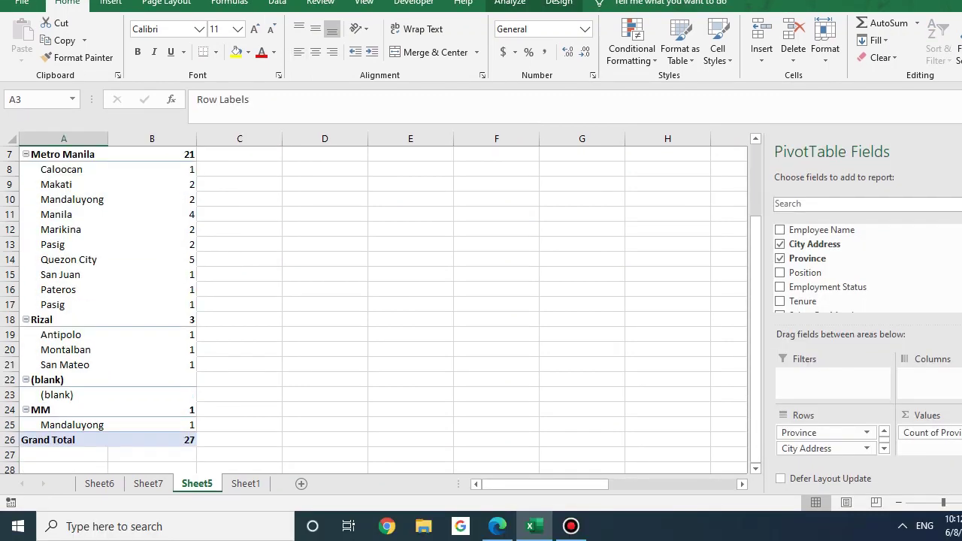
# Examine the MM province group and its Mandaluyong row in the PivotTable, and return to Sheet1.
pyautogui.click(64, 411)
pyautogui.moveTo(162, 425); pyautogui.dragTo(71, 410)
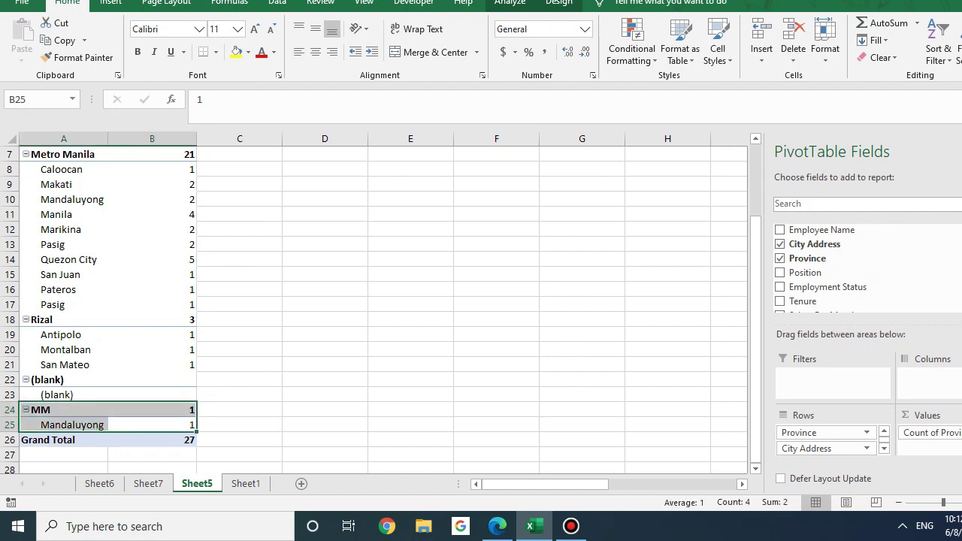
pyautogui.scroll(2, 376, 300)
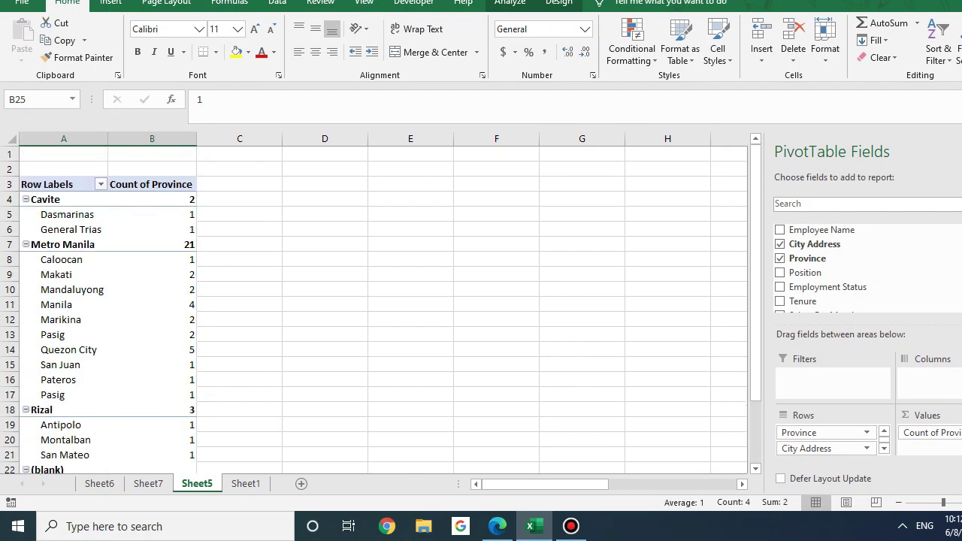
pyautogui.click(246, 484)
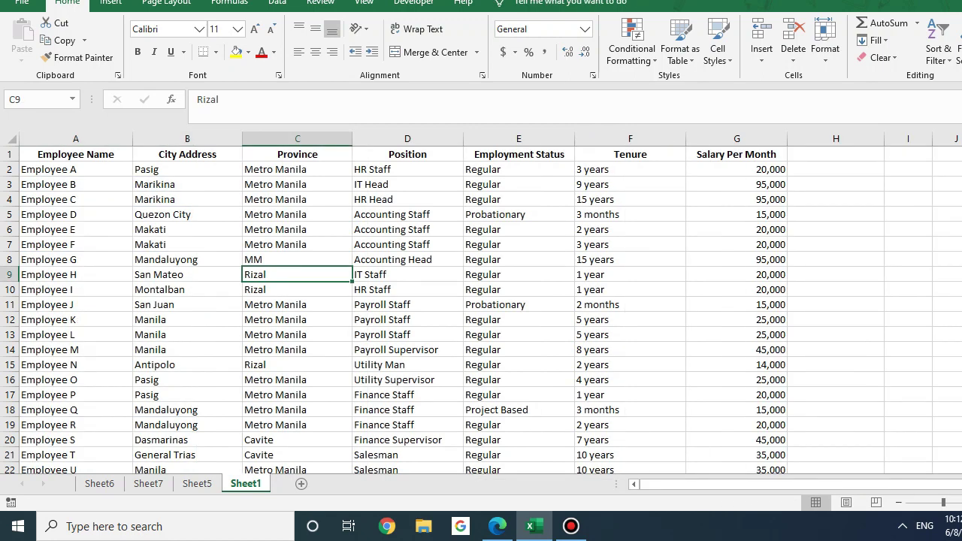